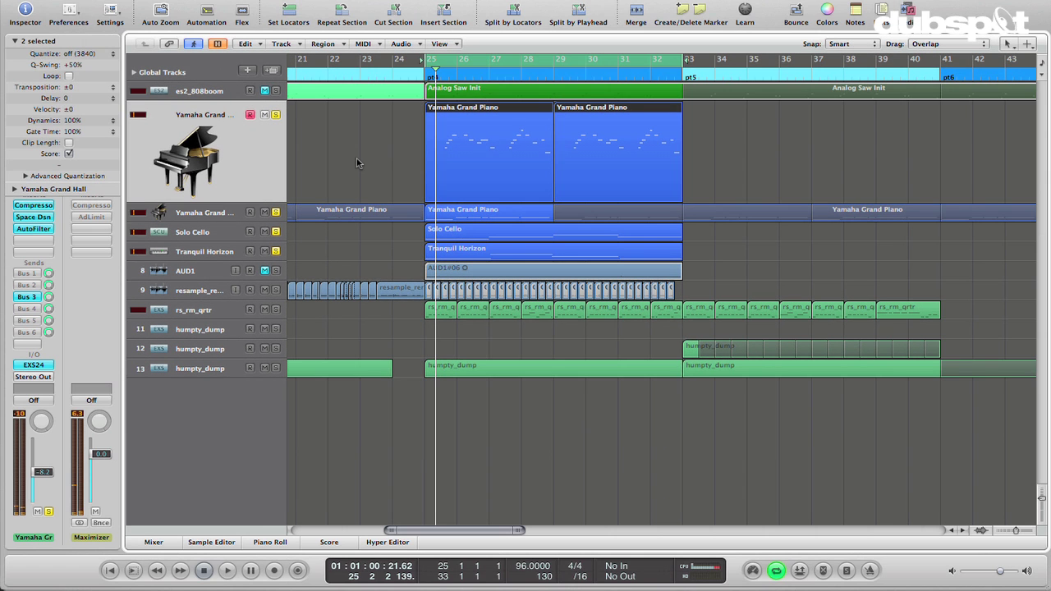
- Compare the Yamaha Grand Piano regions in bars 25 to 33 on tracks 2 and 3
click(14, 41)
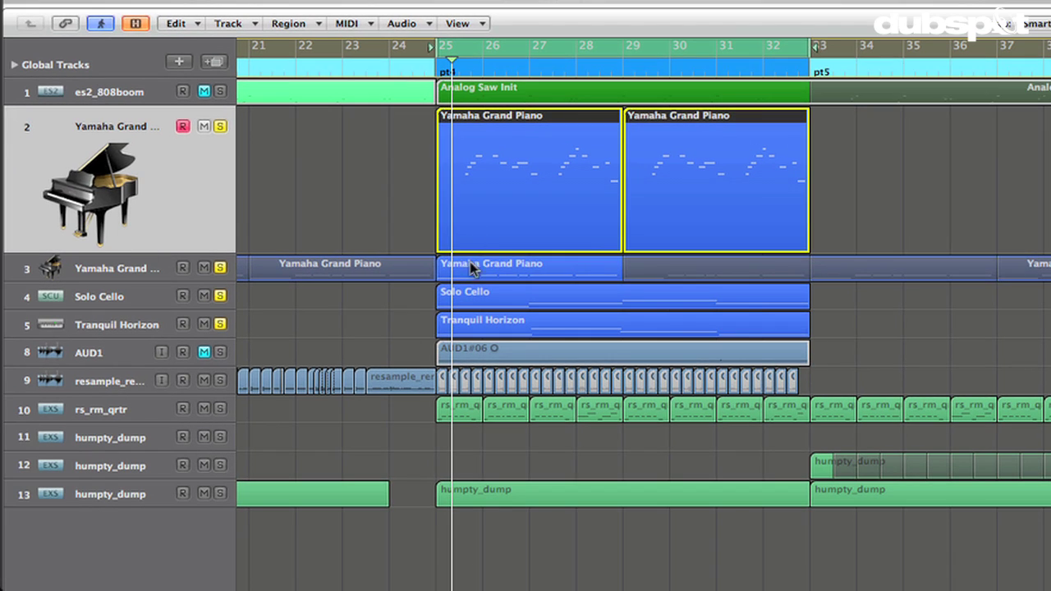
shift+click(459, 222)
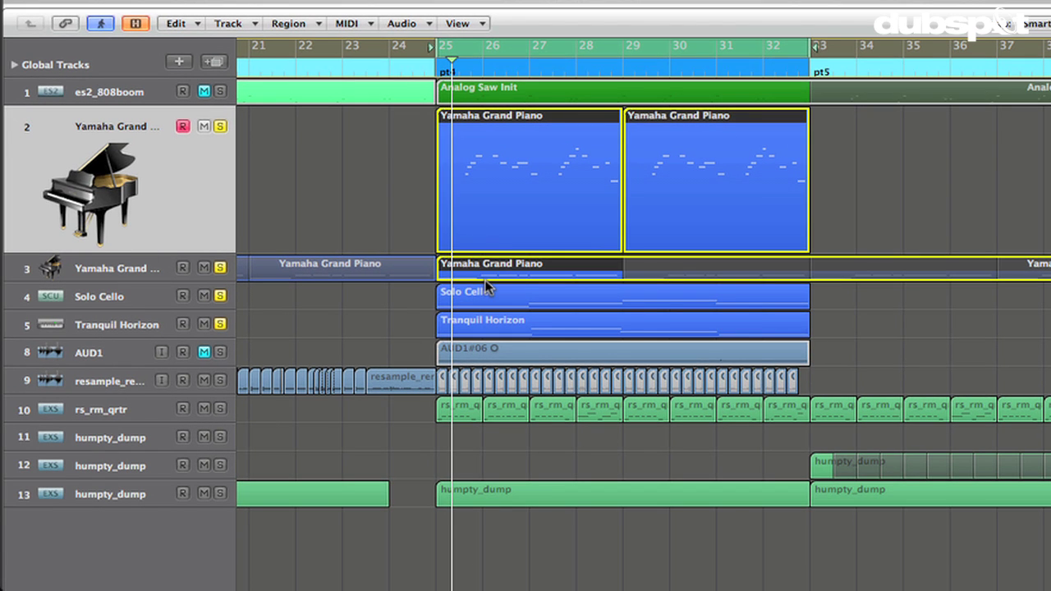
click(66, 295)
click(111, 119)
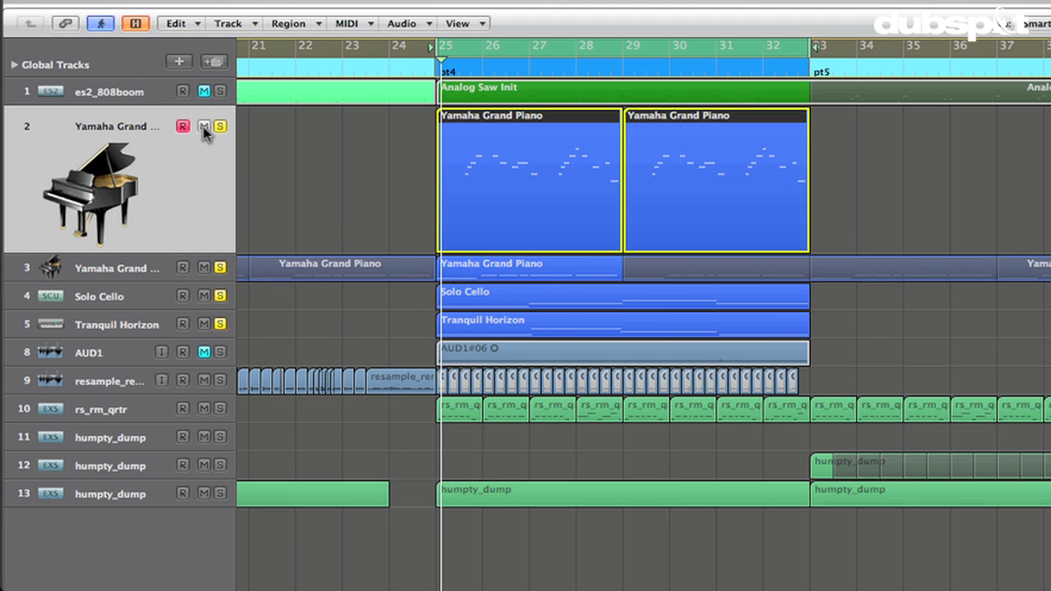
- Review the New with Same Channel Strip/Instrument command and play the regions of the two Yamaha Grand Piano tracks
click(236, 24)
click(295, 133)
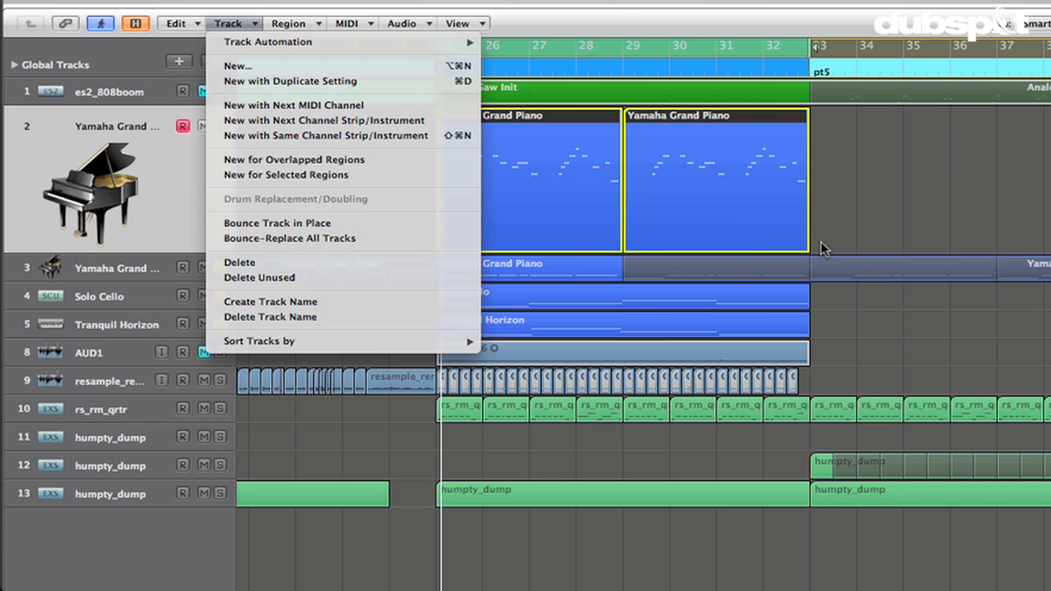
key(space)
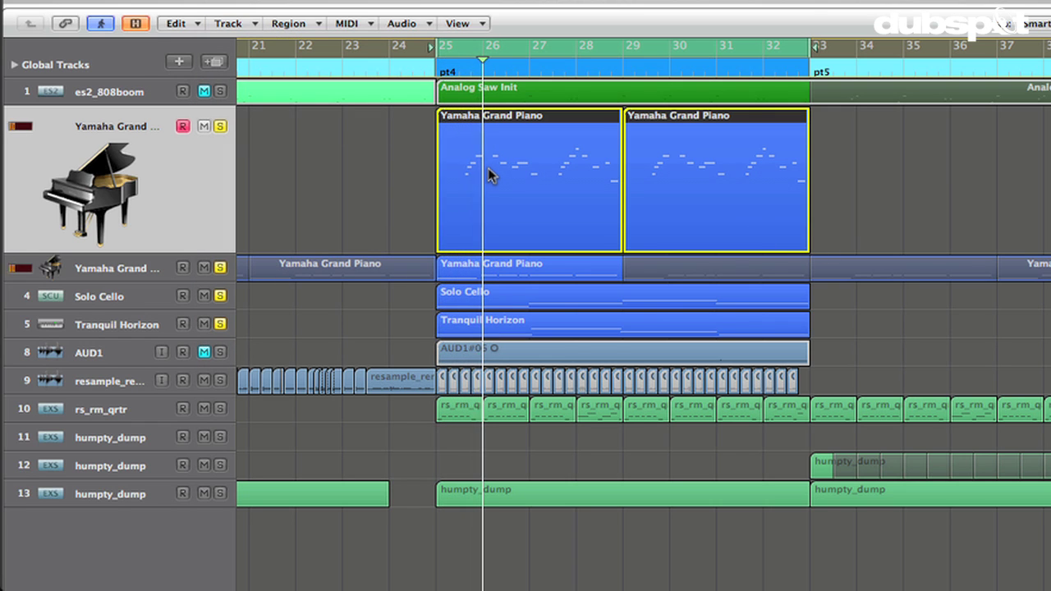
click(466, 279)
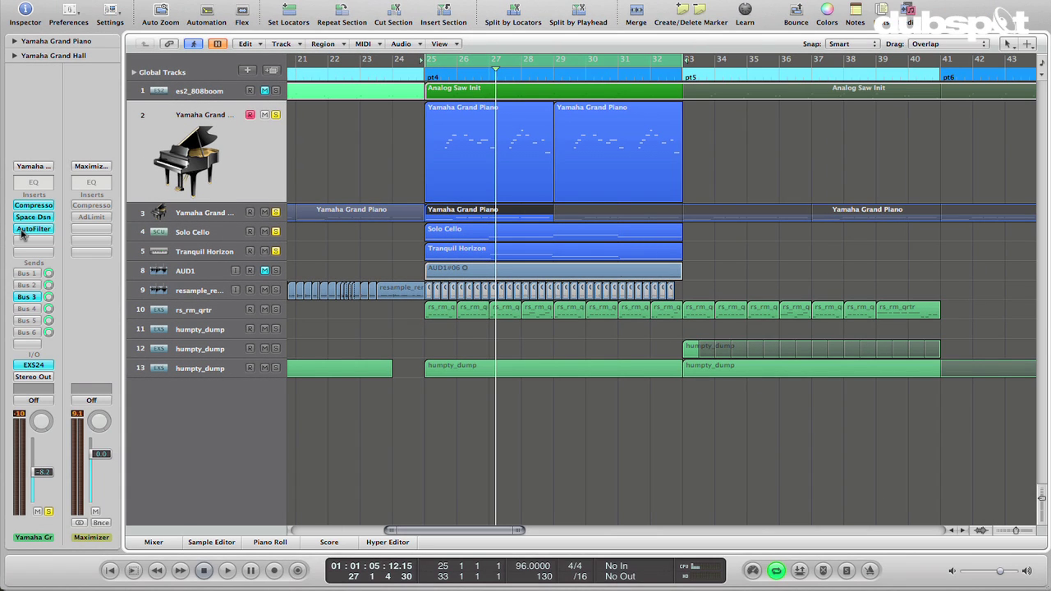
- Bypass the existing AutoFilter on the Yamaha Grand Hall channel and play back the soloed tracks without it
click(23, 232)
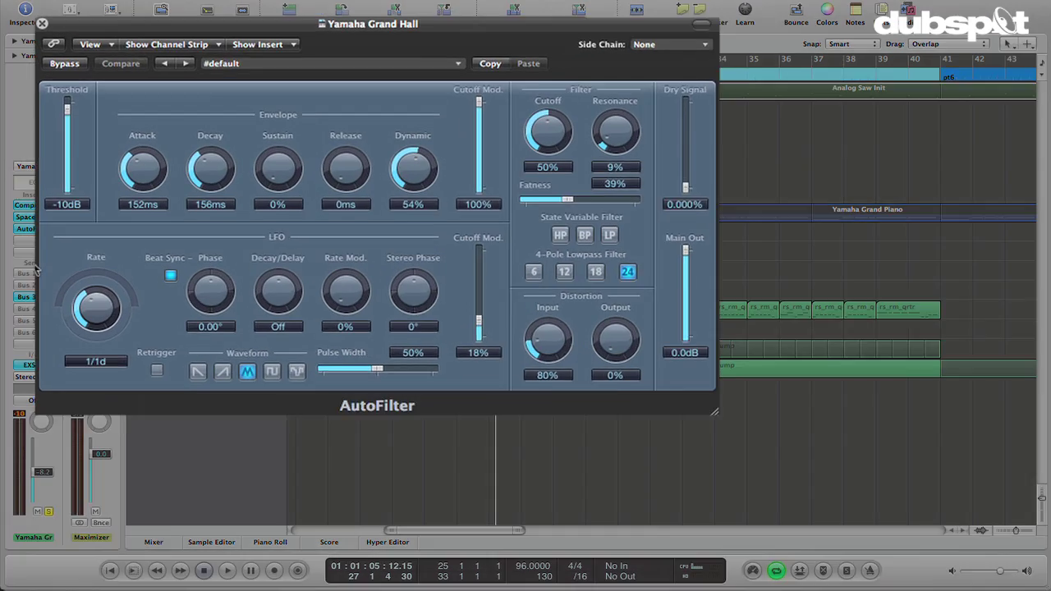
click(69, 76)
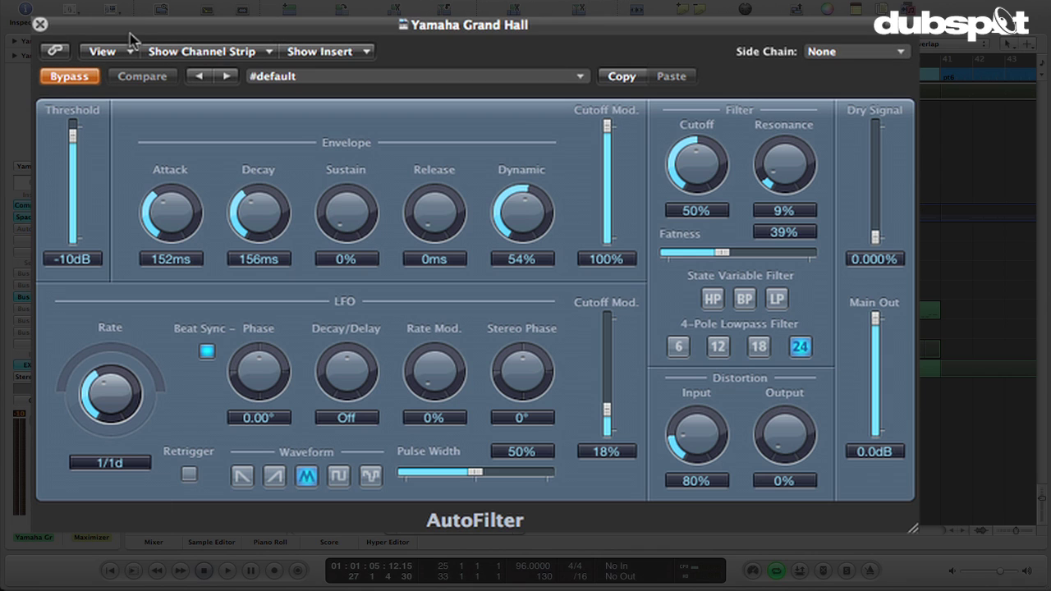
key(space)
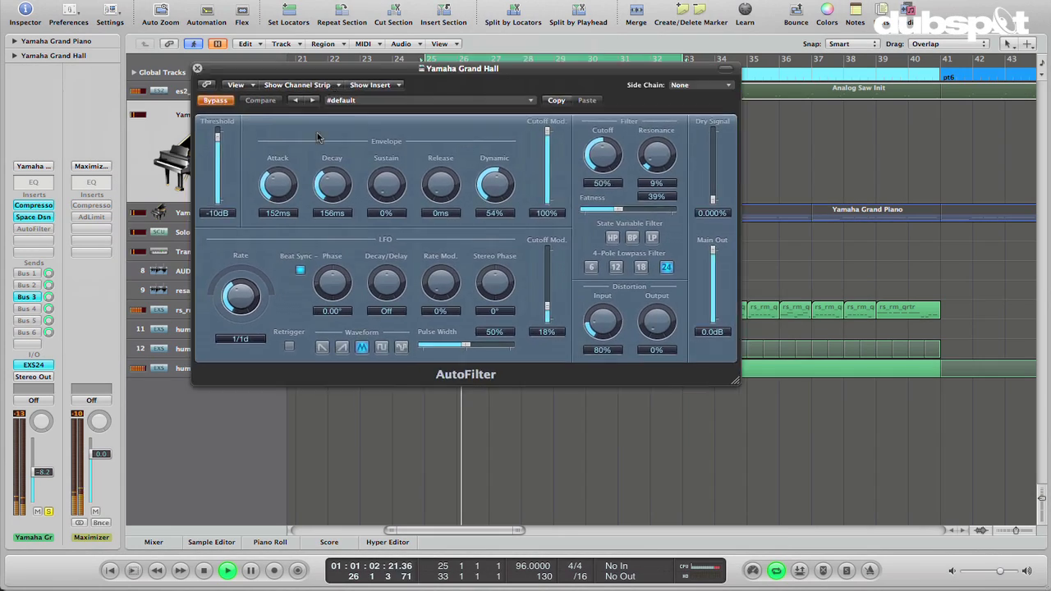
drag(129, 31, 294, 282)
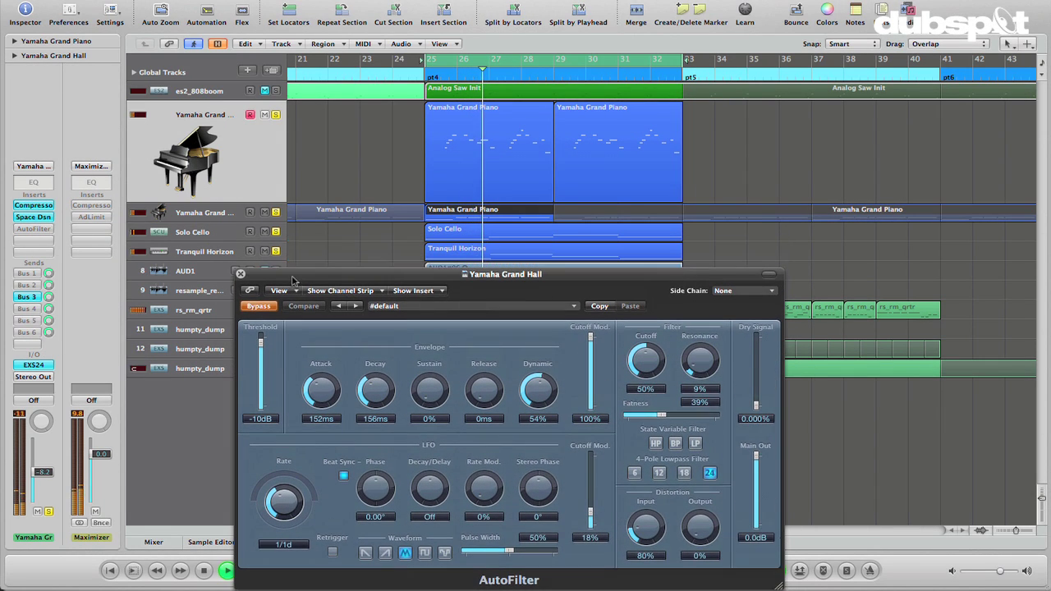
- Audition Solo Cello and Tranquil Horizon separately, leaving only the two Yamaha Grand Piano tracks soloed
click(276, 232)
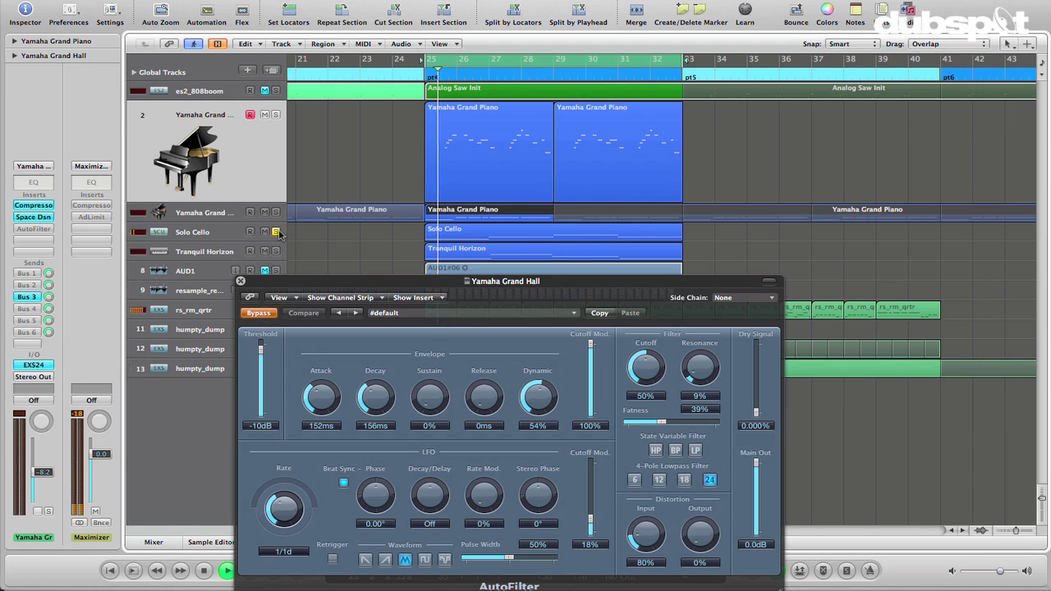
click(276, 252)
click(276, 233)
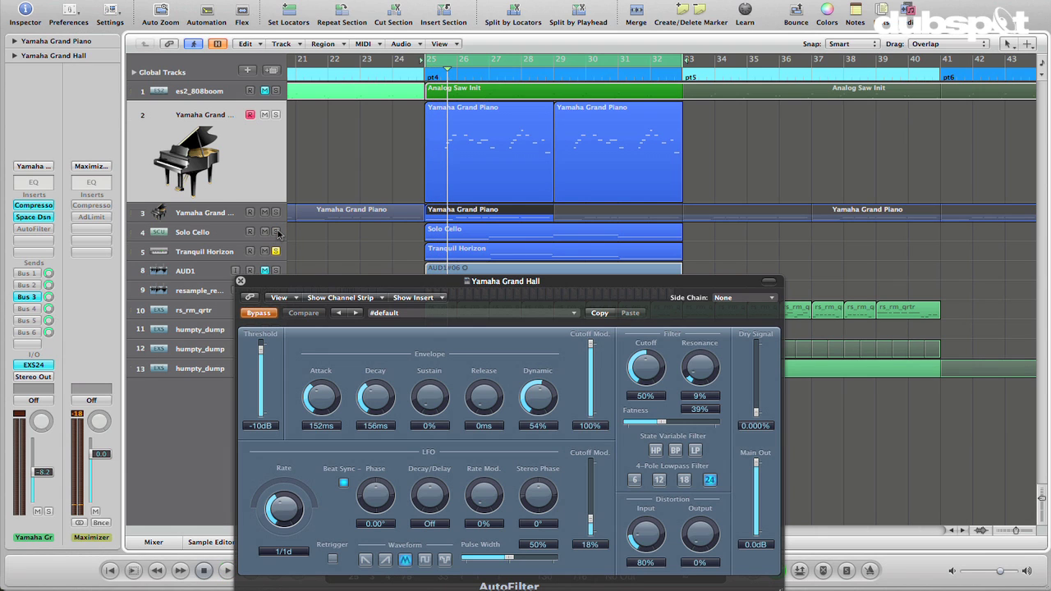
click(276, 252)
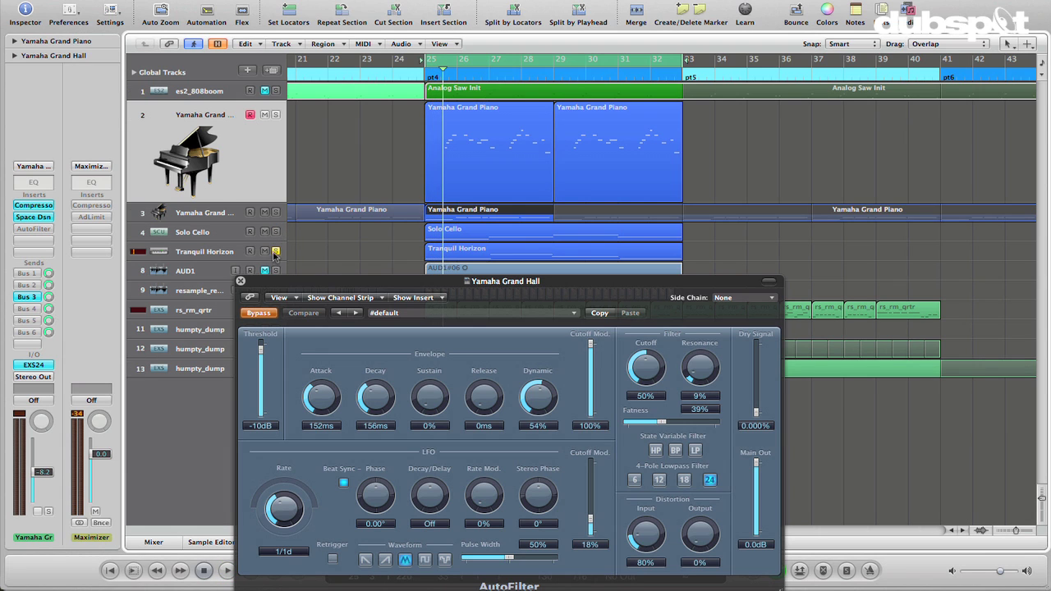
click(278, 115)
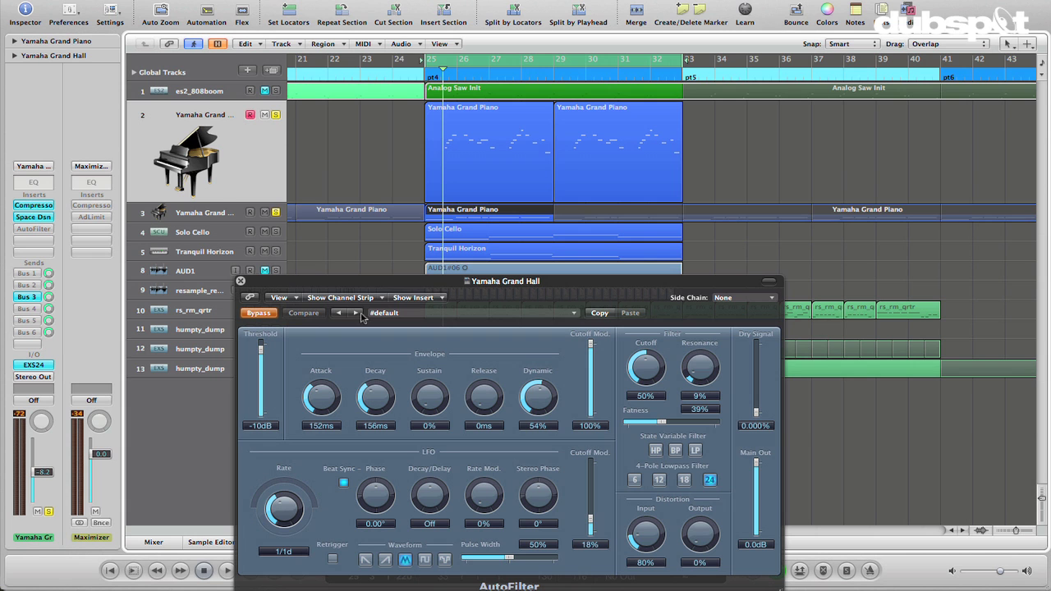
drag(366, 284, 339, 143)
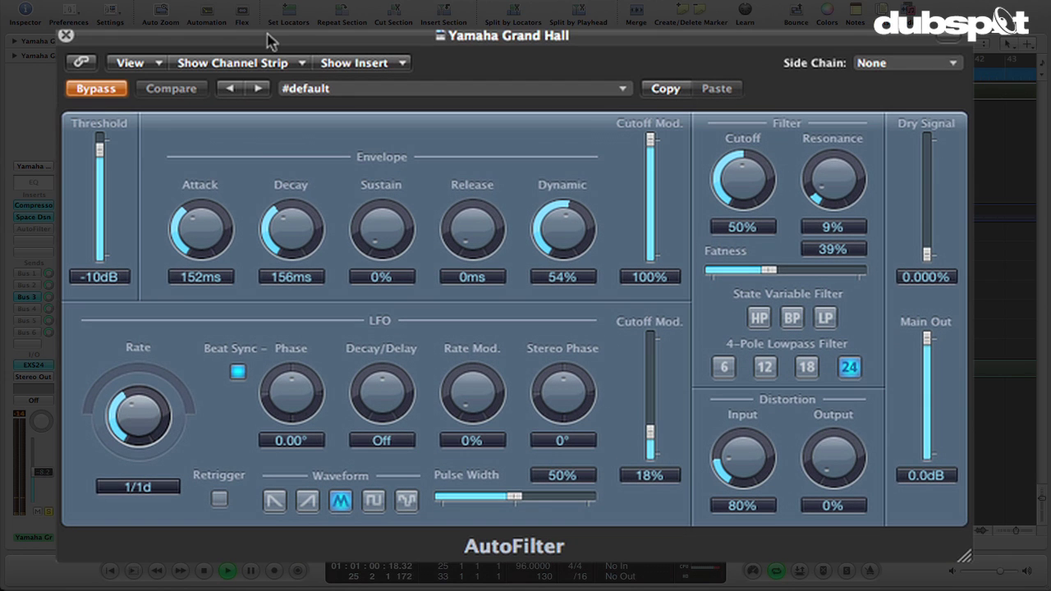
- Play the piano with its AutoFilter bypassed and active for comparison, and close the plug-in window
key(space)
click(114, 89)
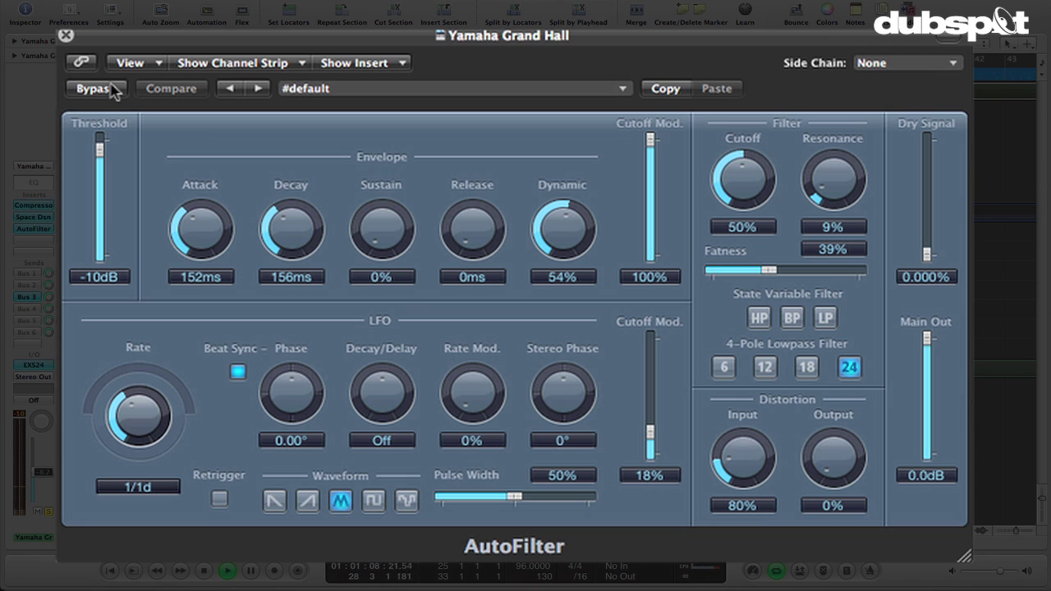
key(space)
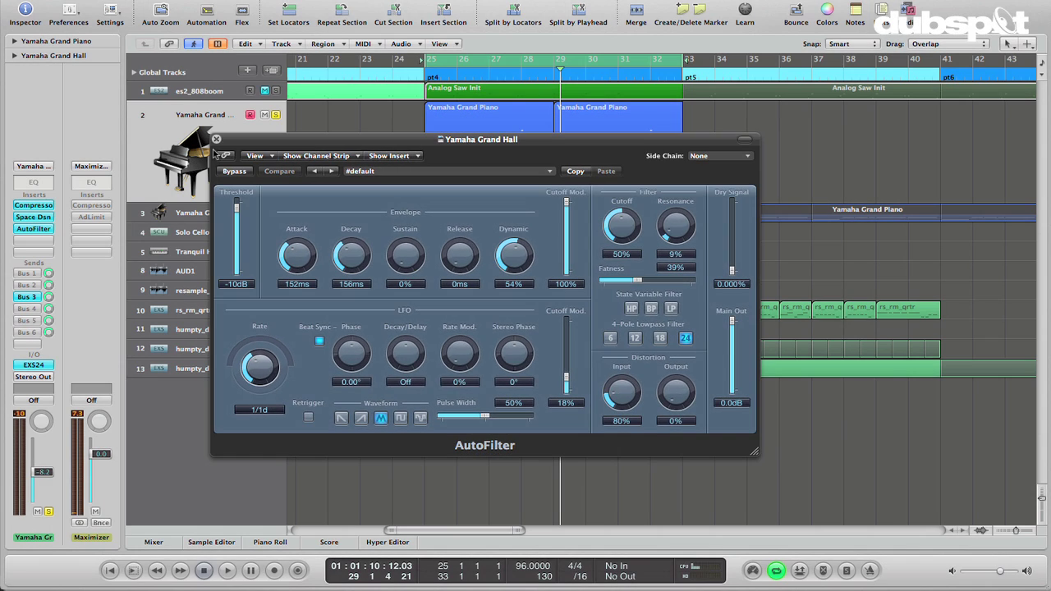
click(65, 35)
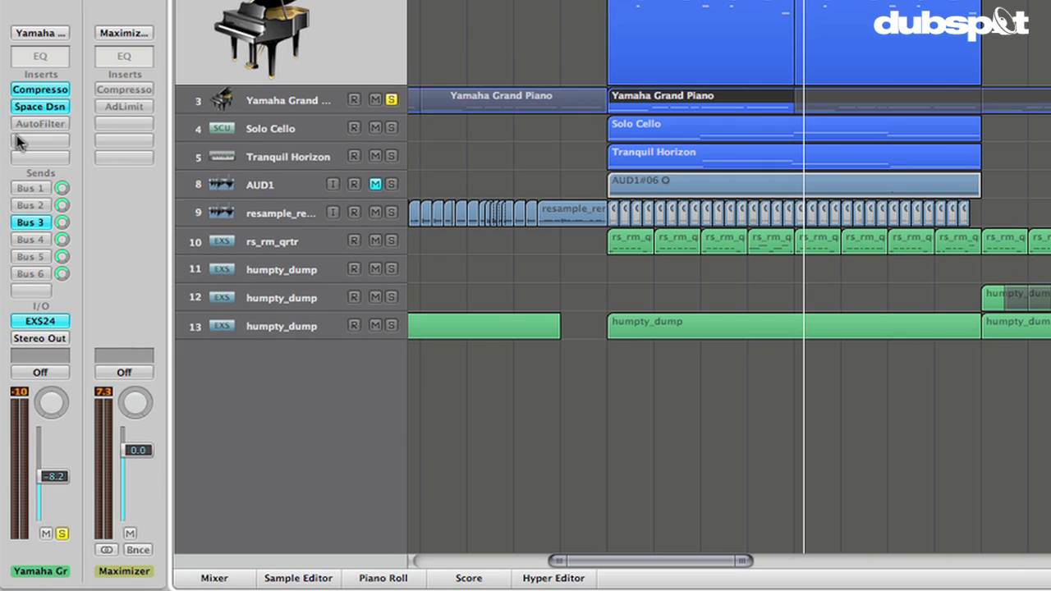
- Insert a second stereo AutoFilter in the first empty insert slot of the Yamaha Grand Hall channel
click(30, 237)
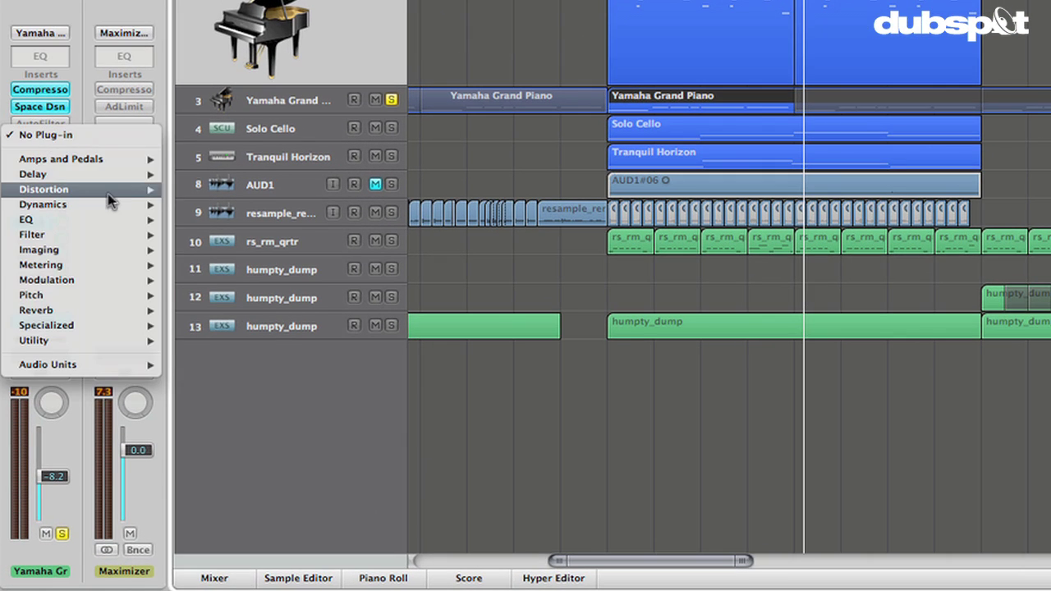
mouse_move(103, 236)
mouse_move(240, 240)
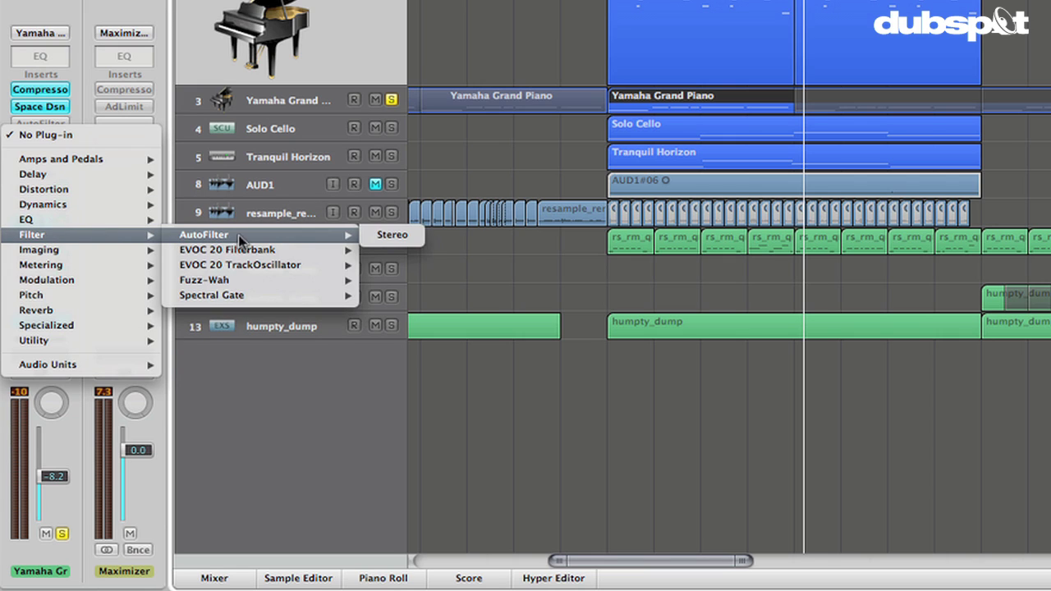
click(383, 236)
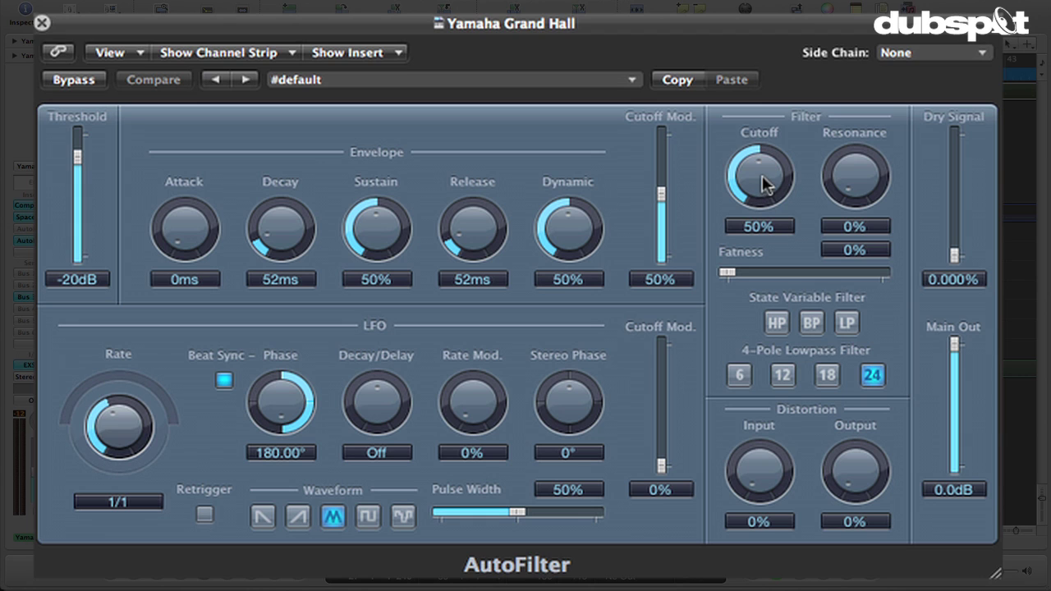
- Try the new AutoFilter at 40% Cutoff with 35% Resonance, at 71% Cutoff, and at 50% Cutoff with 12% Resonance
mouse_move(764, 172)
mouse_down()
mouse_move(769, 232)
mouse_move(709, 47)
mouse_move(766, 184)
mouse_up()
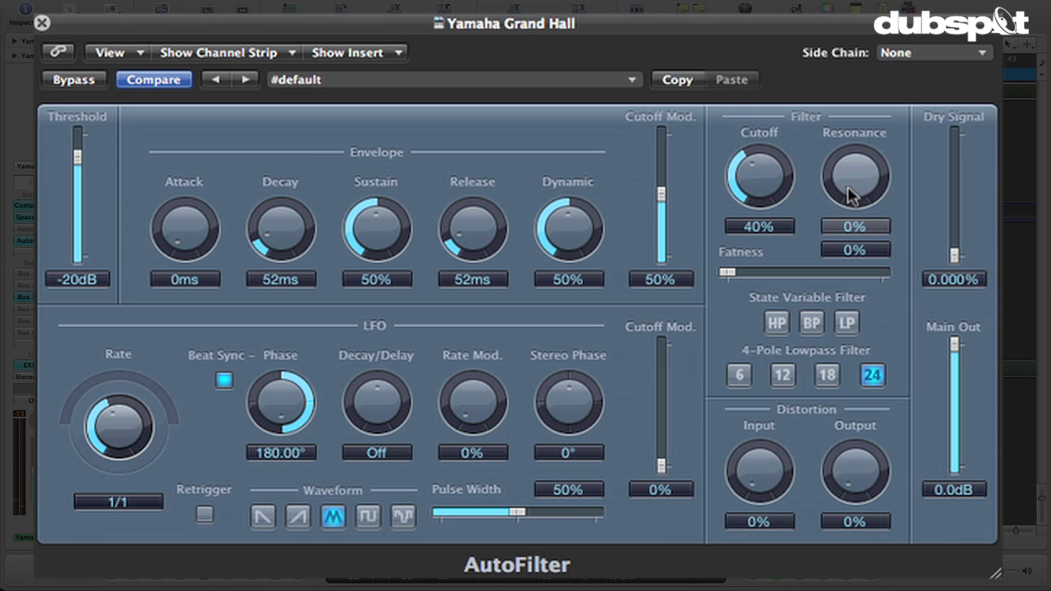
drag(854, 193, 821, 120)
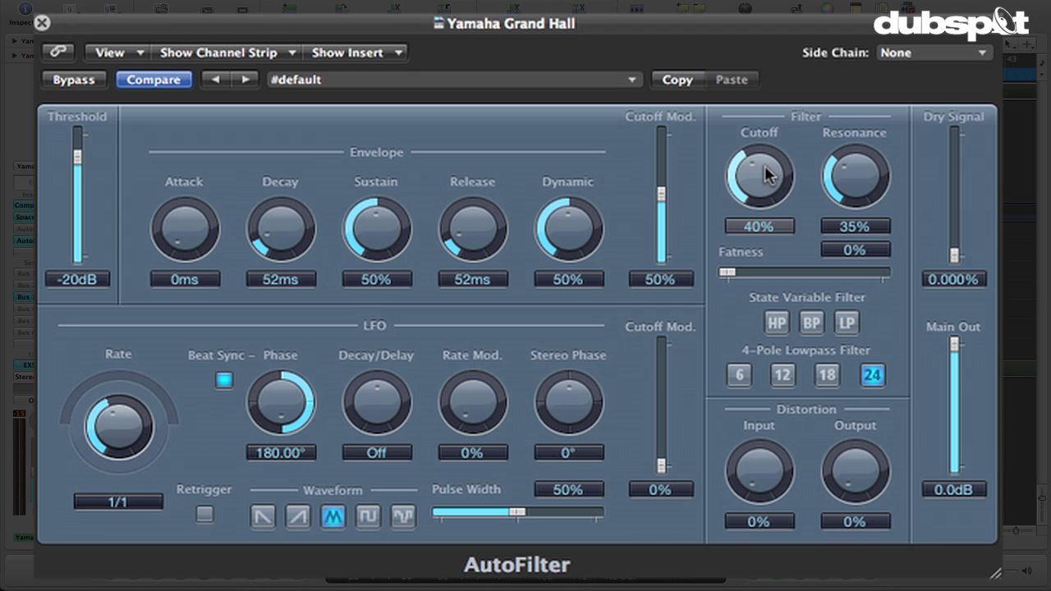
drag(759, 160, 734, 99)
mouse_move(862, 187)
mouse_down()
mouse_move(843, 176)
mouse_move(821, 97)
mouse_move(831, 147)
mouse_move(862, 193)
mouse_move(857, 181)
mouse_up()
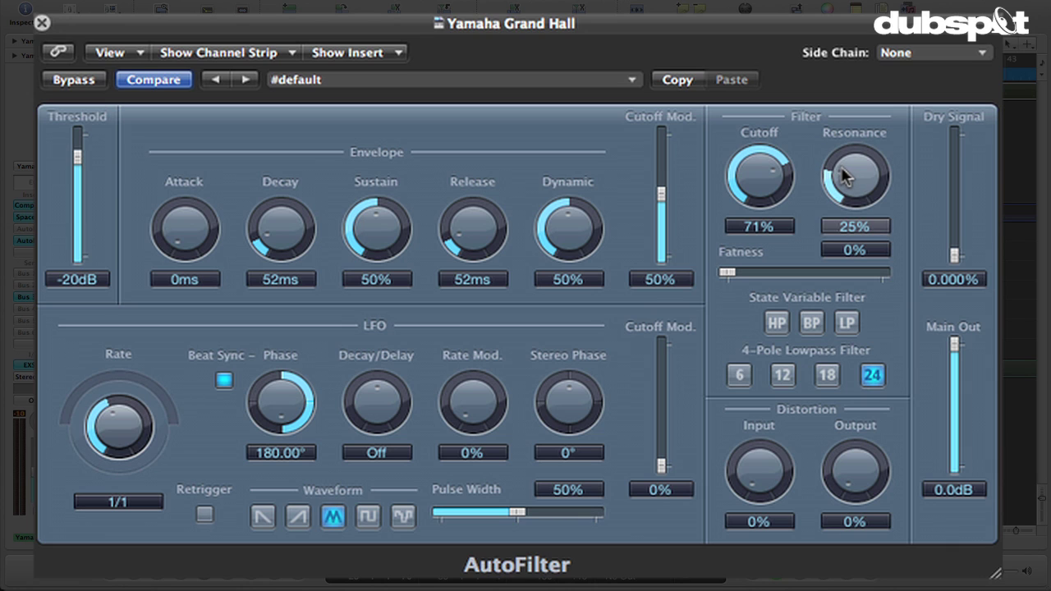
drag(845, 178, 851, 203)
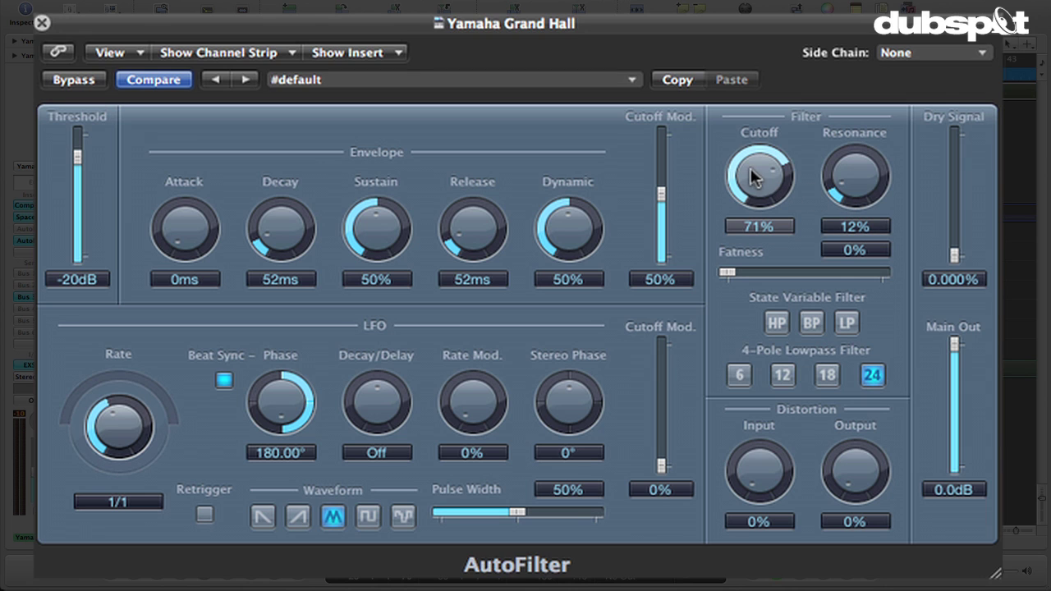
drag(750, 168, 757, 220)
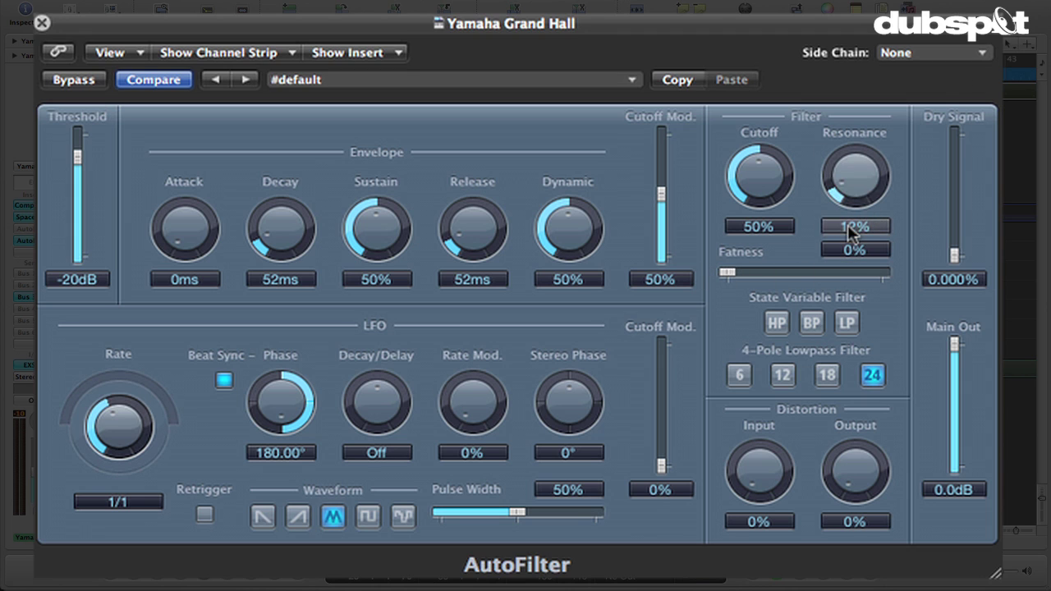
- Set the AutoFilter's Fatness to 50%, Resonance to 15% and filter Cutoff to 33%
drag(724, 272, 807, 283)
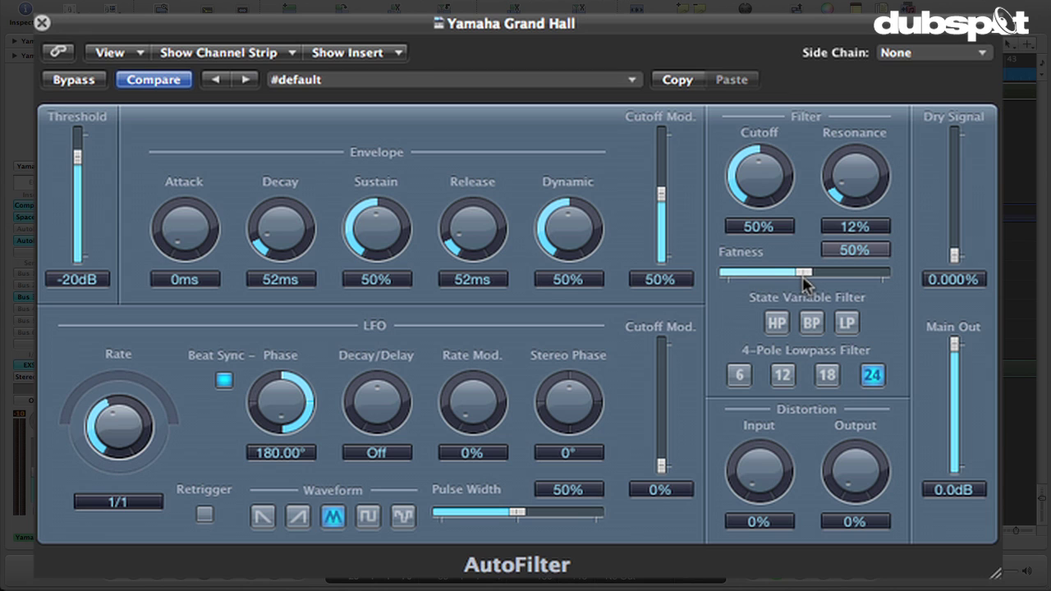
drag(804, 283, 811, 272)
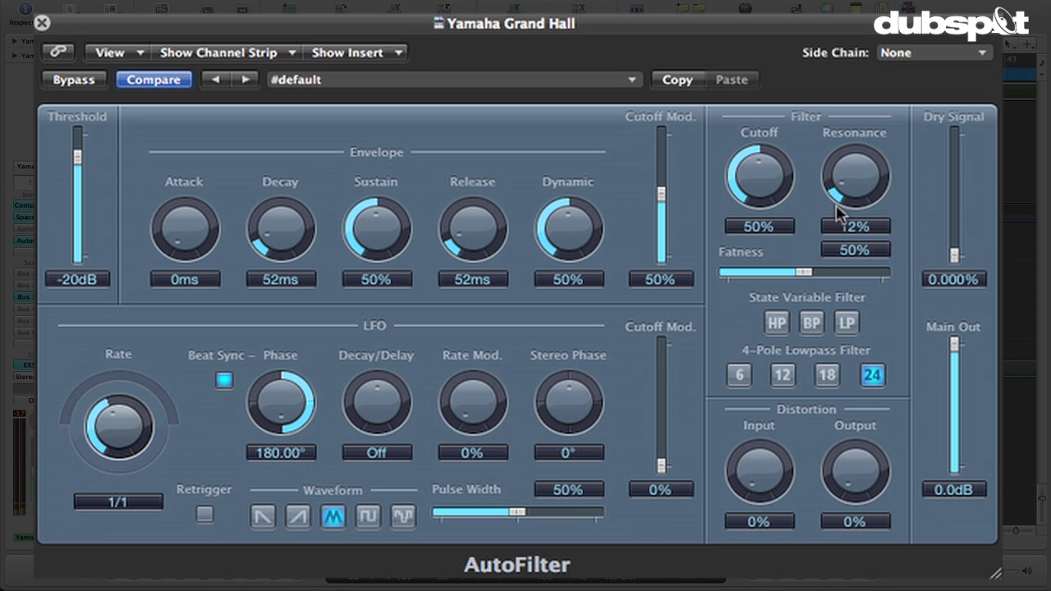
drag(840, 206, 853, 187)
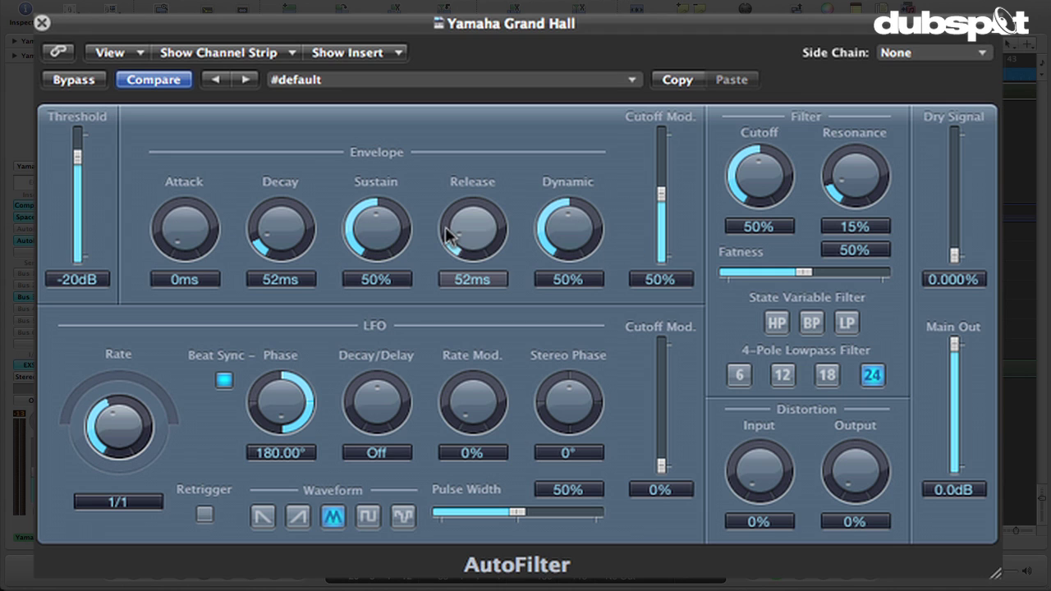
drag(772, 176, 780, 210)
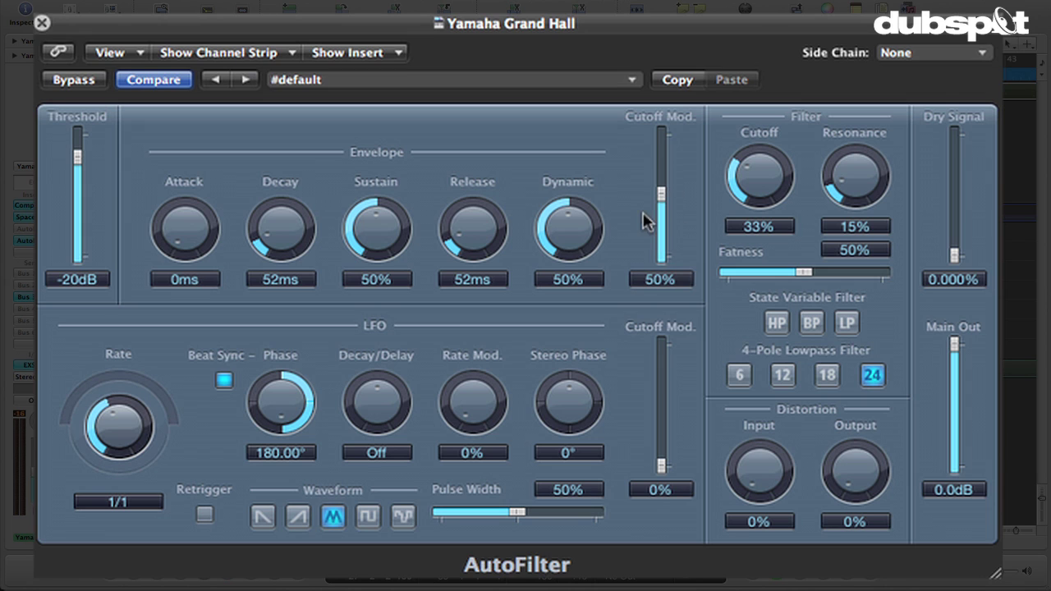
- Set the envelope's Cutoff Mod. to 100% and the AutoFilter Threshold to -8 dB
drag(662, 227, 662, 134)
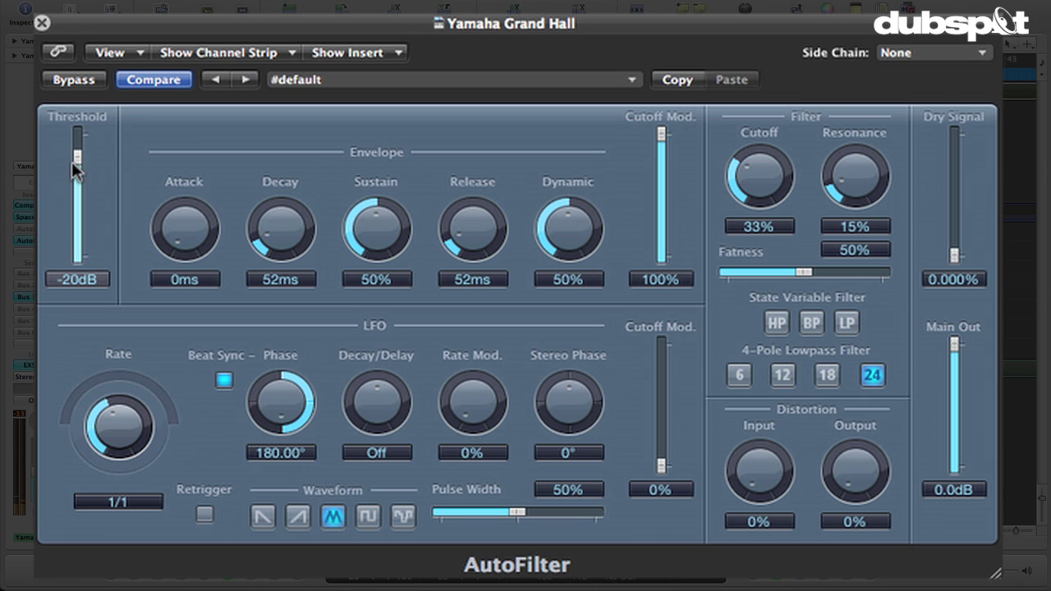
drag(76, 163, 72, 148)
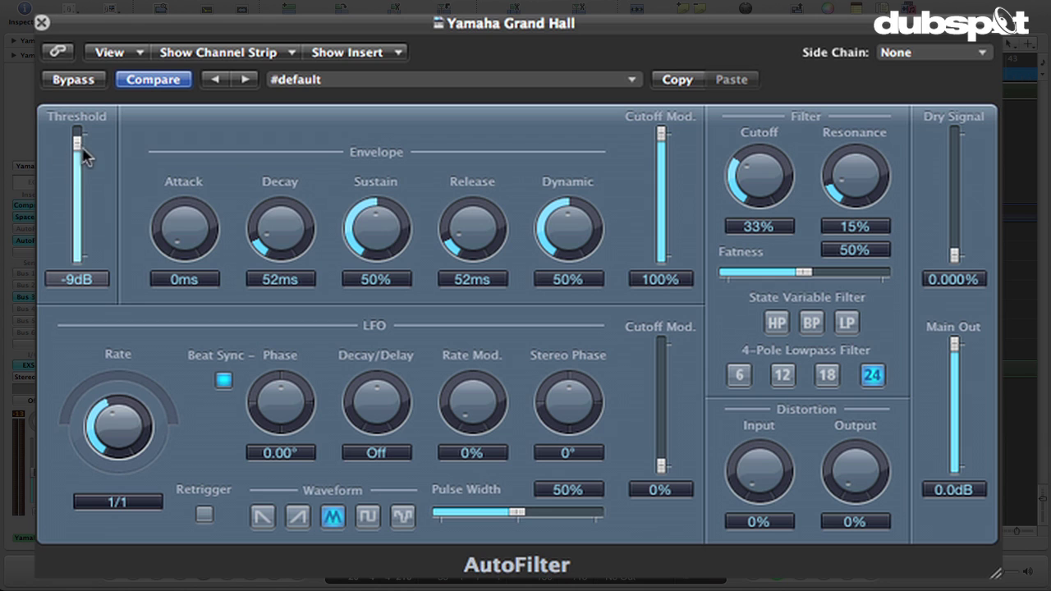
drag(79, 144, 80, 141)
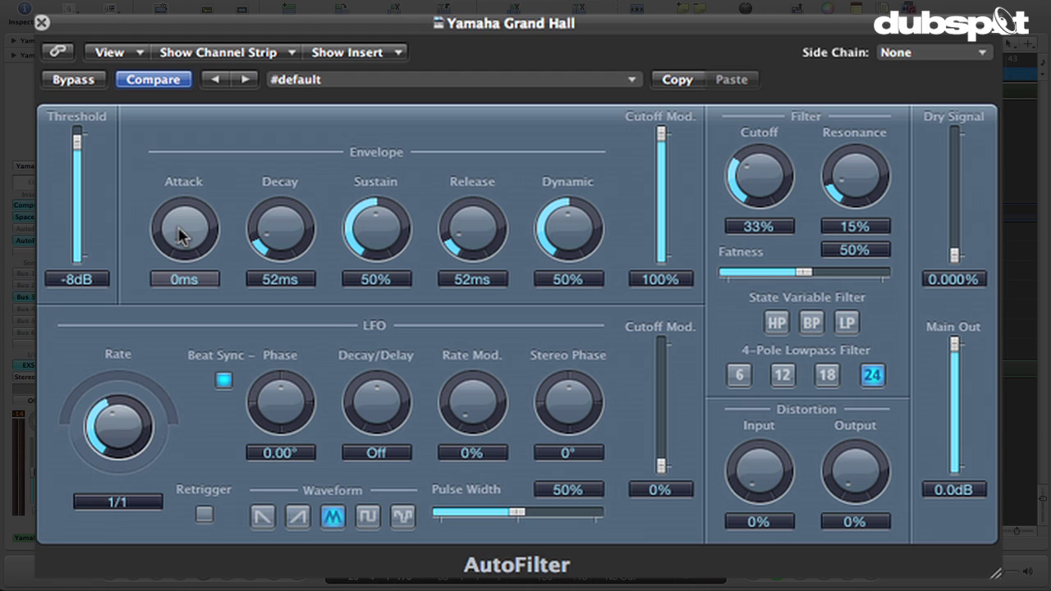
- Adjust the envelope's Attack through 180 ms up to 584 ms to slow the filter's opening
drag(211, 235, 203, 256)
drag(186, 245, 140, 159)
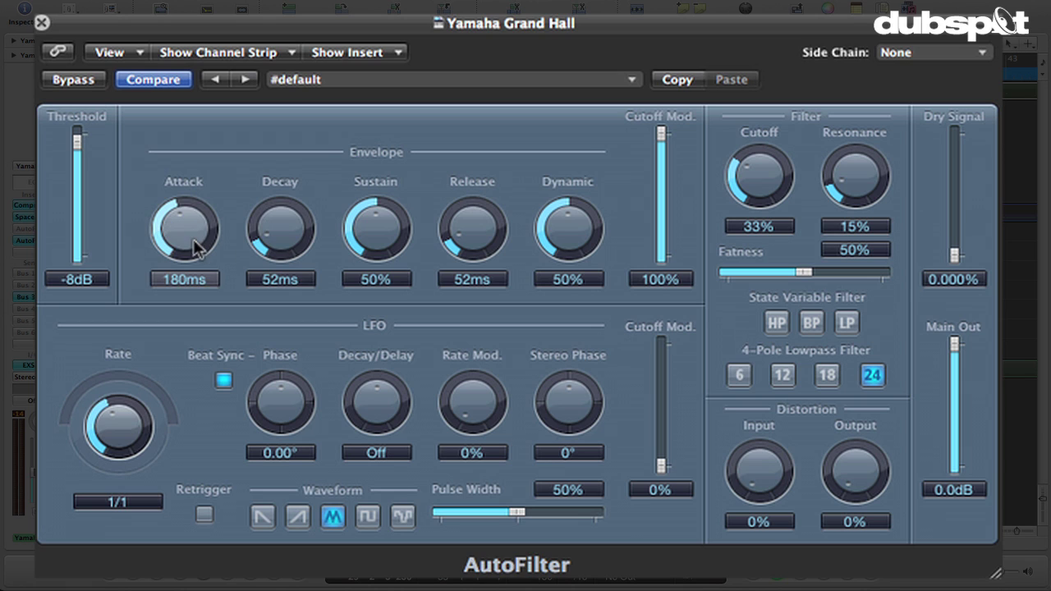
drag(164, 227, 156, 188)
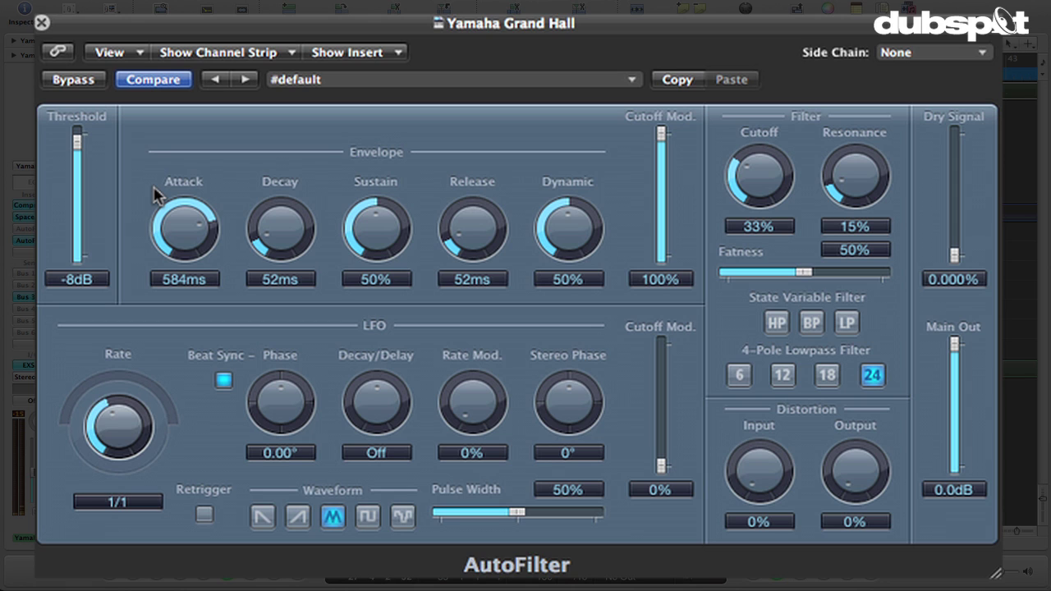
- Set the envelope's Attack to 0 ms and raise its Decay through 144 ms to 200 ms
drag(172, 222, 258, 416)
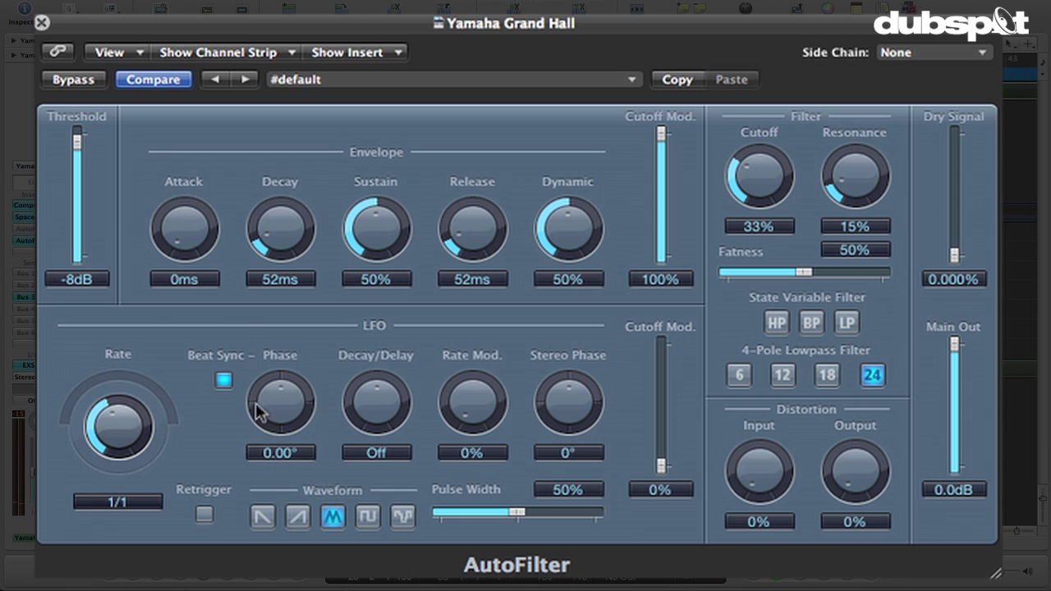
drag(279, 238, 279, 183)
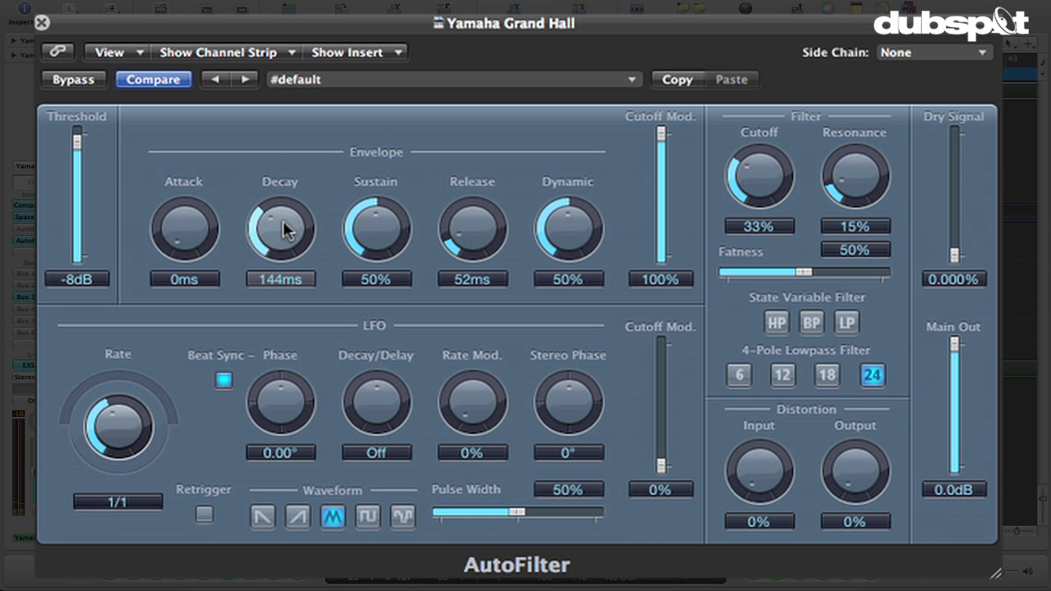
drag(283, 221, 279, 196)
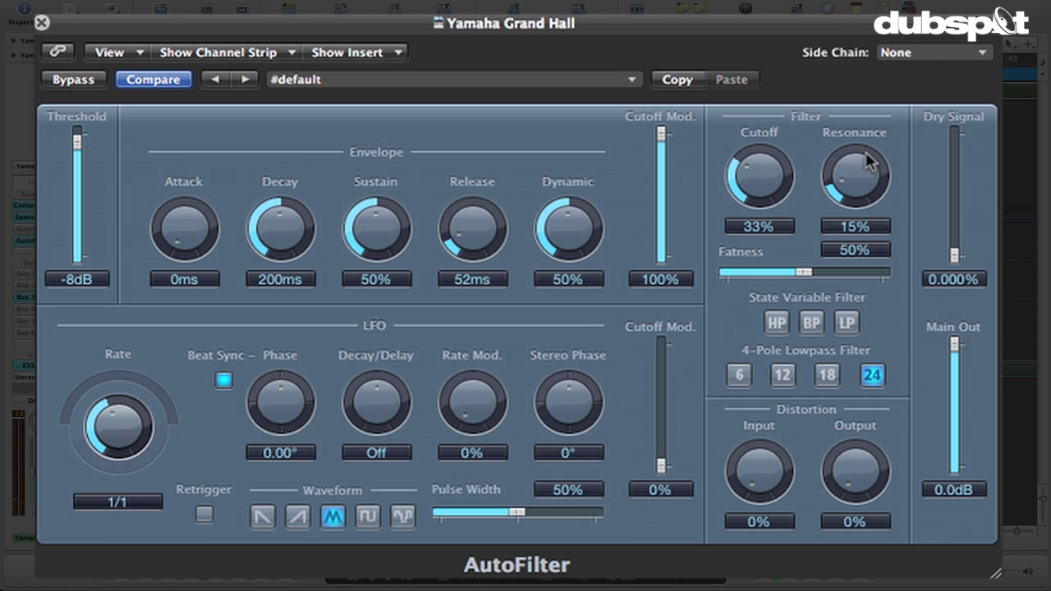
- Set the AutoFilter's Resonance to 34% and its Threshold to -35 dB
drag(864, 161, 853, 123)
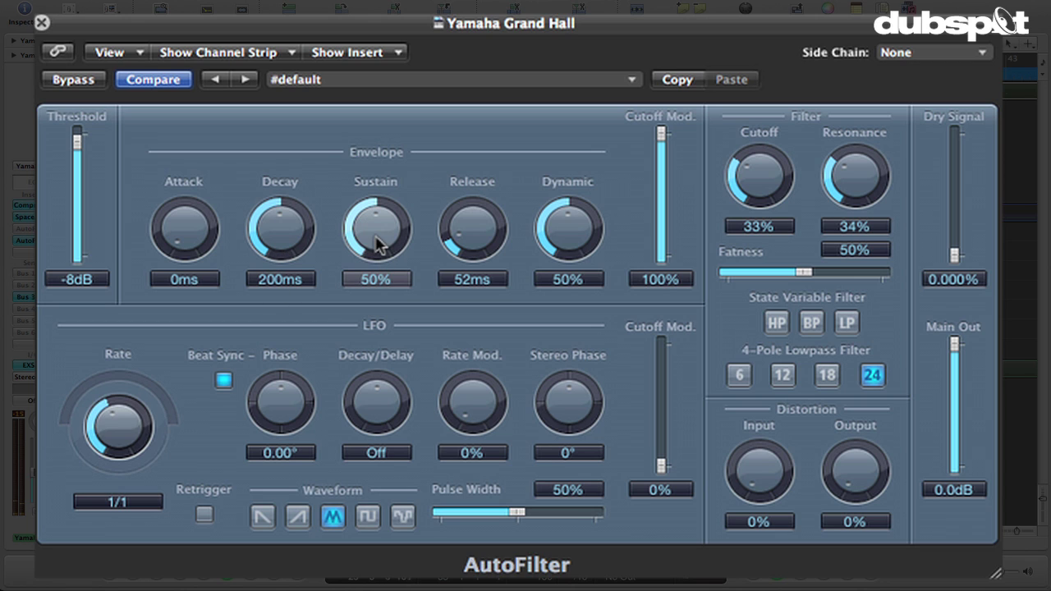
drag(76, 141, 83, 184)
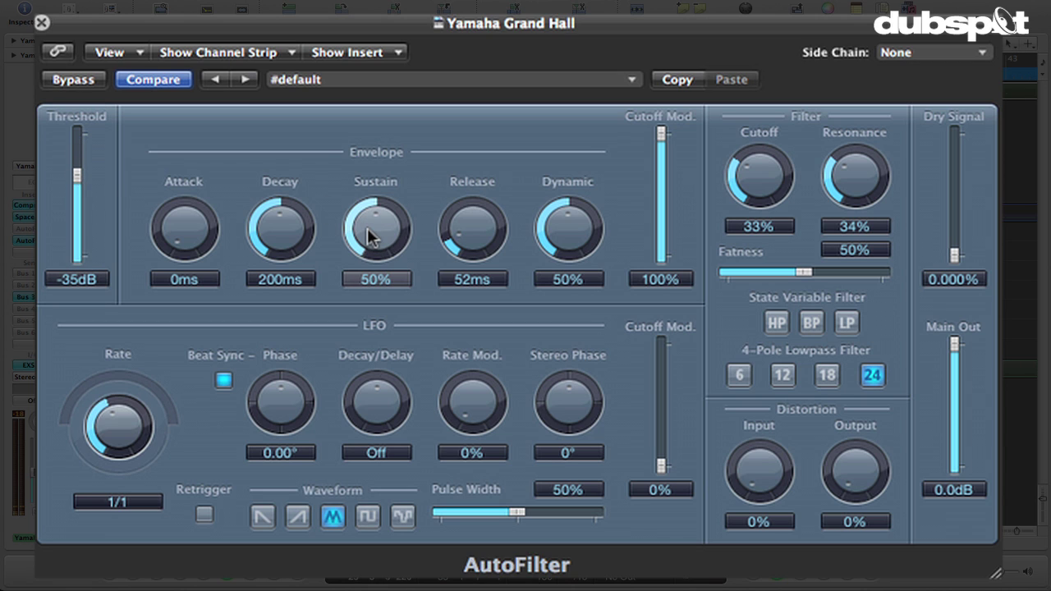
- Reduce the envelope's Decay through 92 ms to 56 ms, and try Sustain at 17% and 100% before setting it to 50%
drag(367, 228, 397, 292)
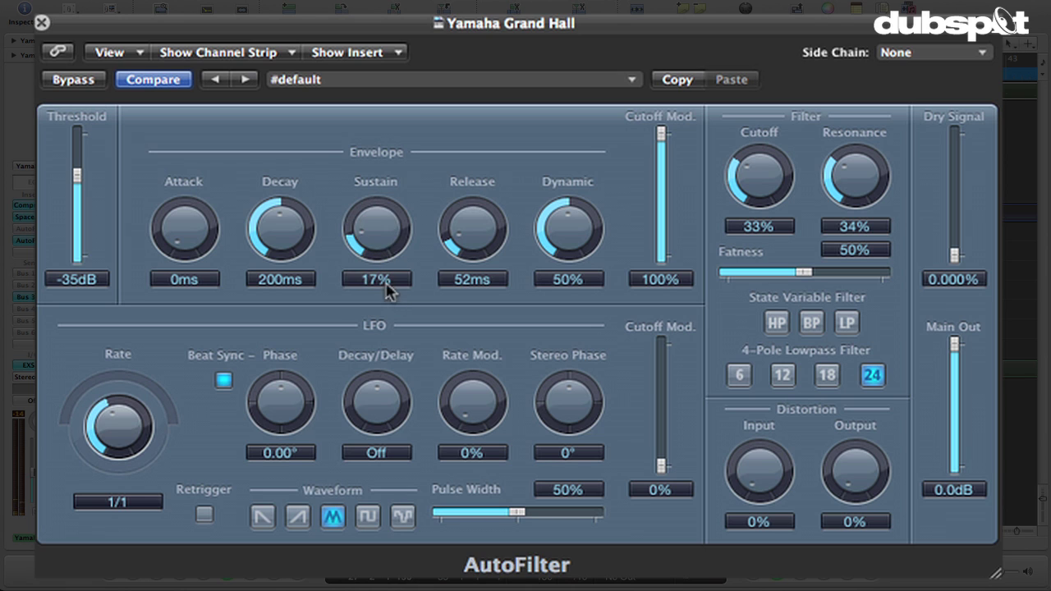
drag(288, 235, 310, 289)
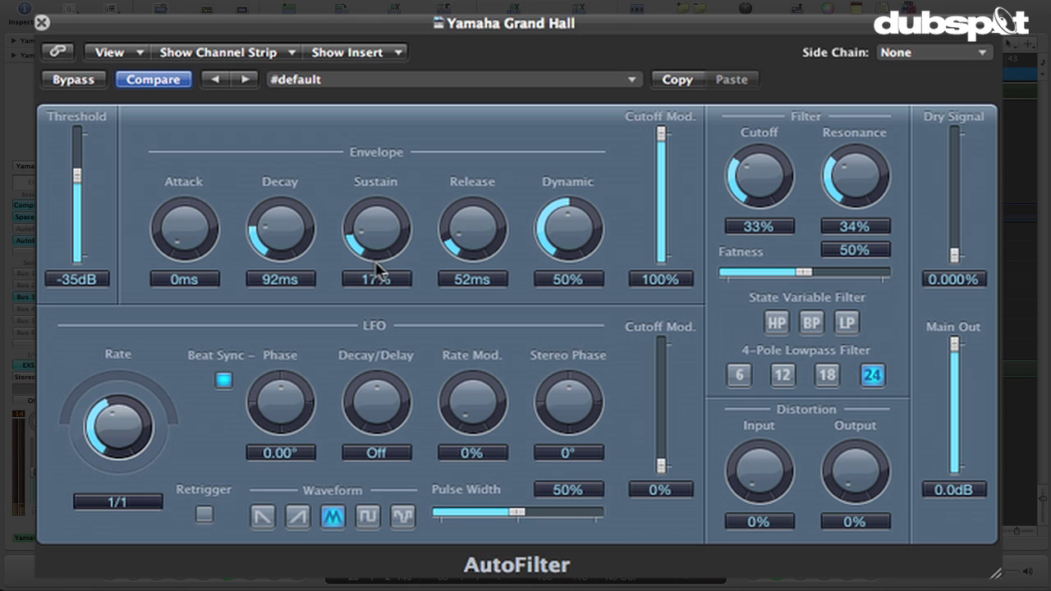
drag(271, 223, 277, 241)
drag(392, 237, 345, 89)
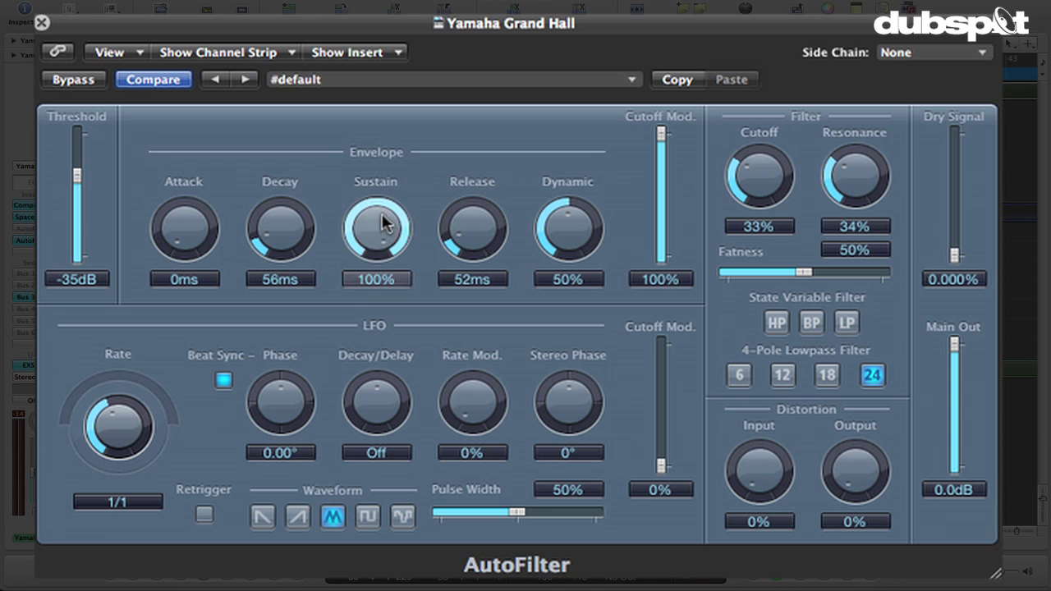
drag(366, 231, 415, 328)
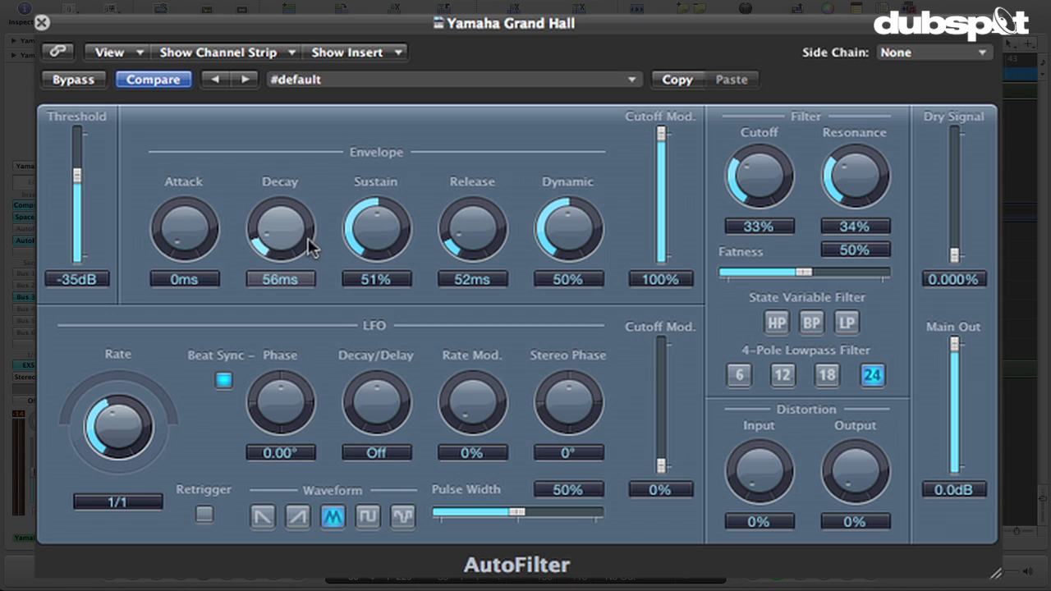
drag(394, 246, 436, 277)
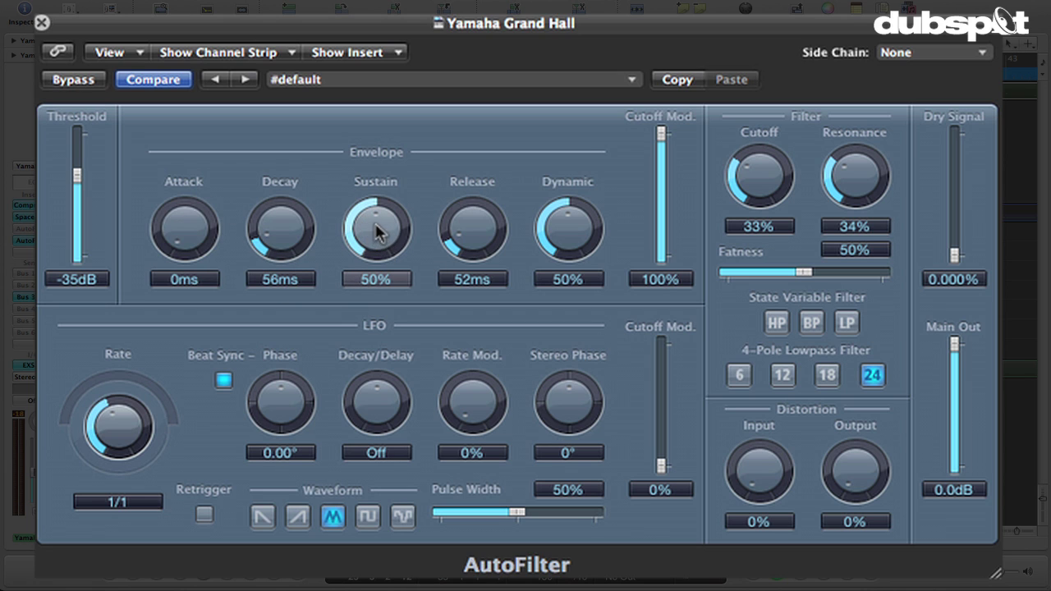
- Set the envelope's Release to 112 ms and its Decay to 32 ms
drag(468, 229, 464, 202)
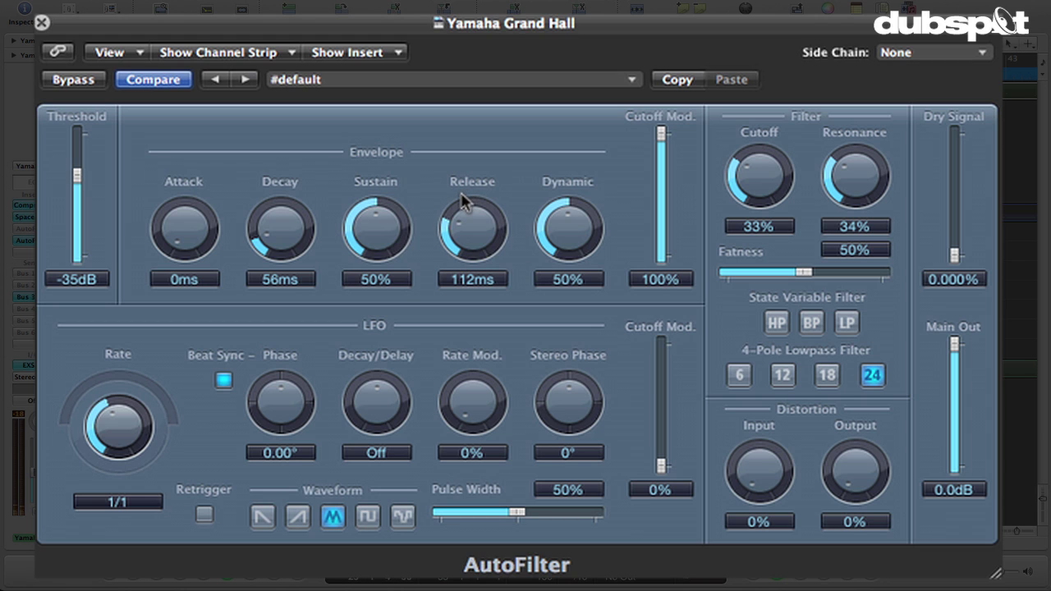
drag(287, 215, 291, 232)
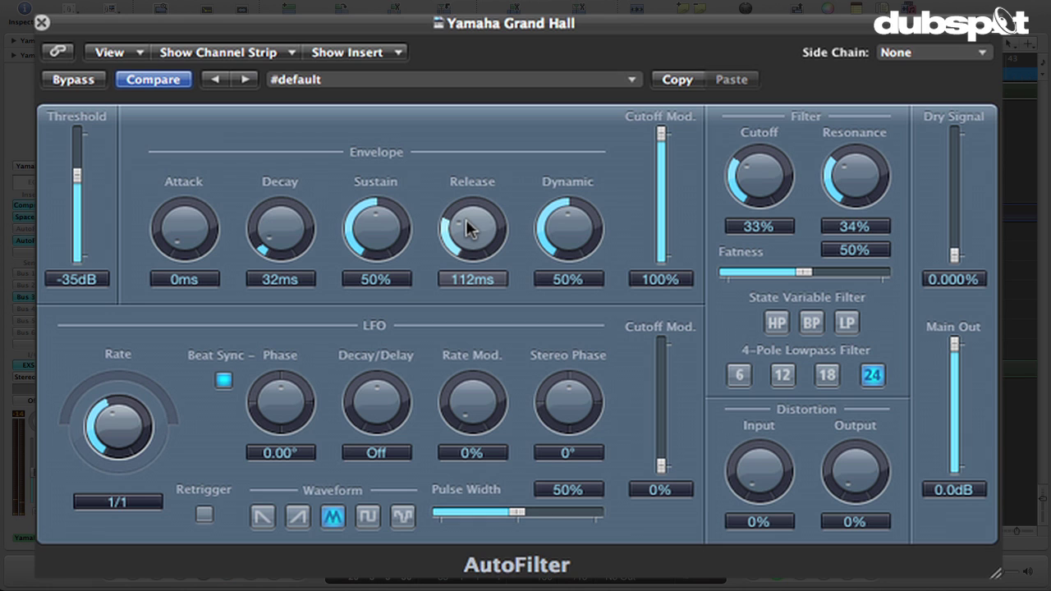
- Show the on-screen musical keyboard and play test F notes while setting the Threshold to -8 dB and the envelope's Release to 64 ms
key(super+k)
key(f)
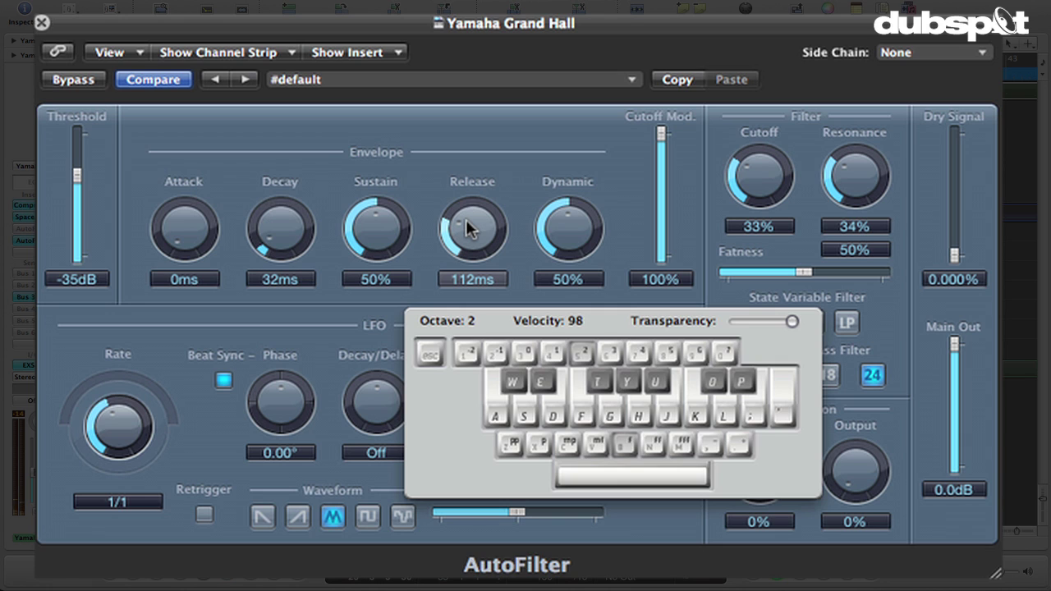
mouse_move(456, 216)
mouse_down()
mouse_move(466, 239)
mouse_move(456, 209)
mouse_up()
key(f)
key(f)
drag(78, 197, 78, 173)
key(f)
click(477, 216)
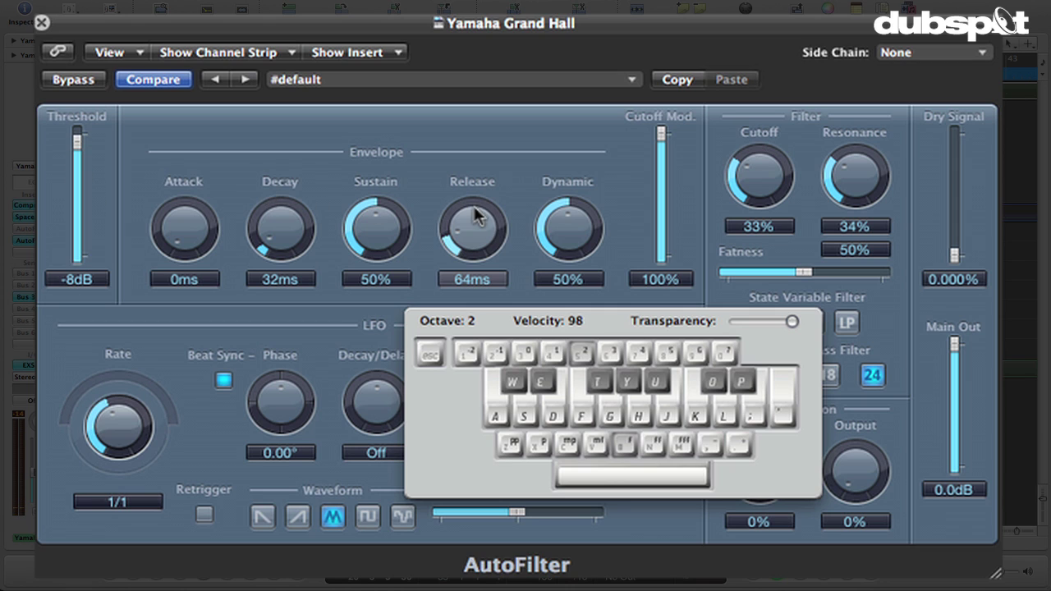
- Set the envelope's Release to 136 ms and play test F notes to hear the filter close
drag(474, 223, 466, 197)
key(f)
key(f)
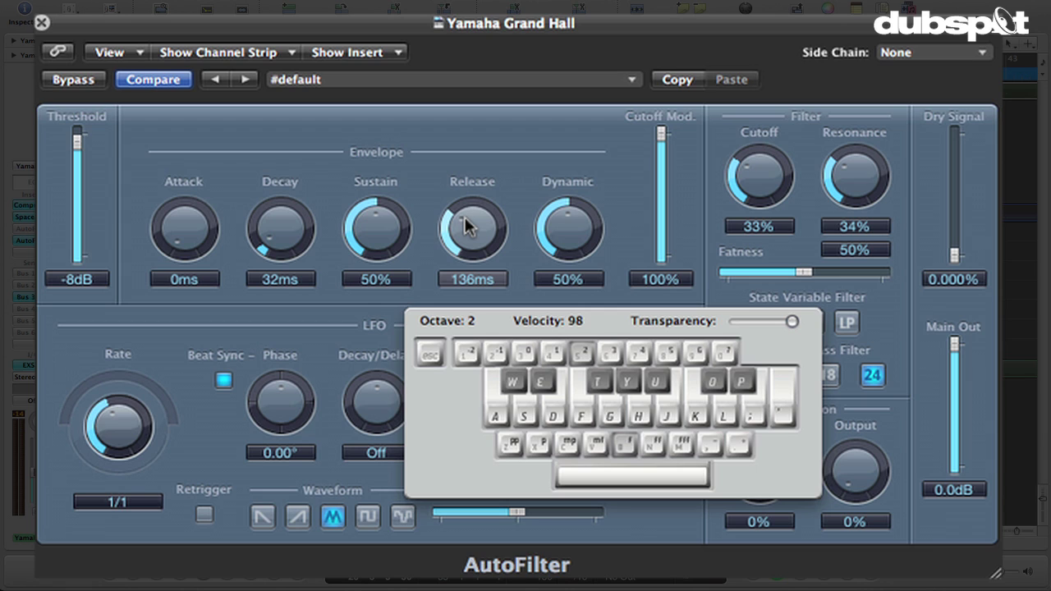
key(f)
key(f)
- Set the filter's Resonance to 61% and the Threshold to -37 dB, playing an F note after each change
drag(854, 175, 854, 115)
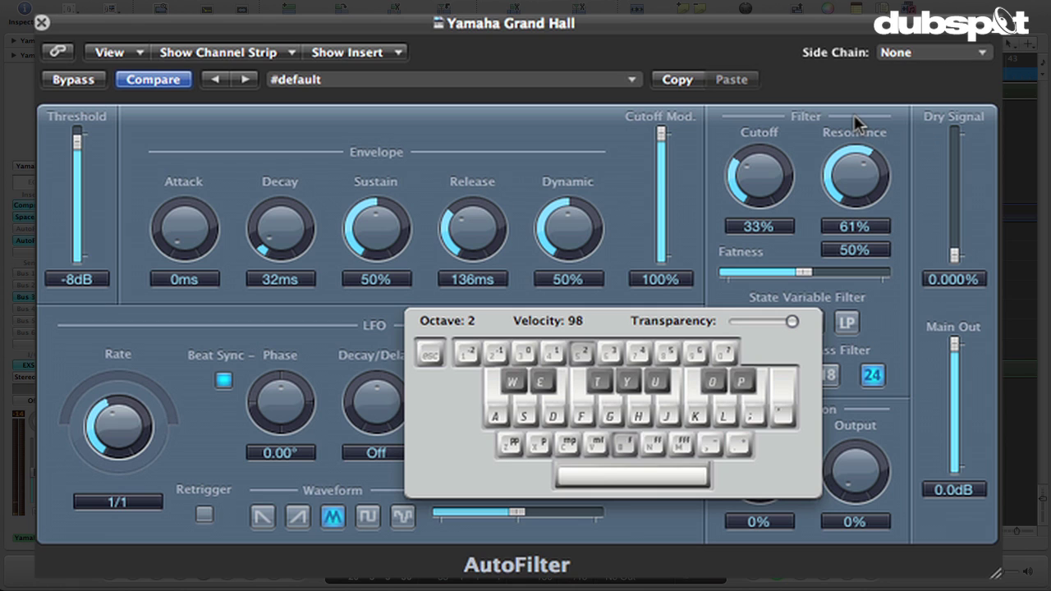
key(f)
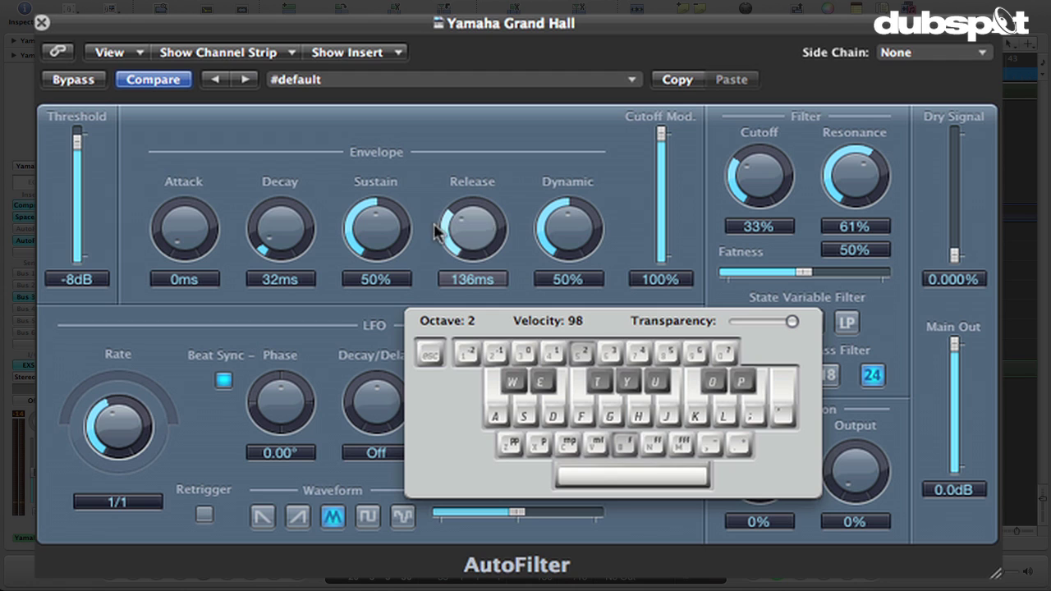
drag(77, 142, 83, 178)
key(f)
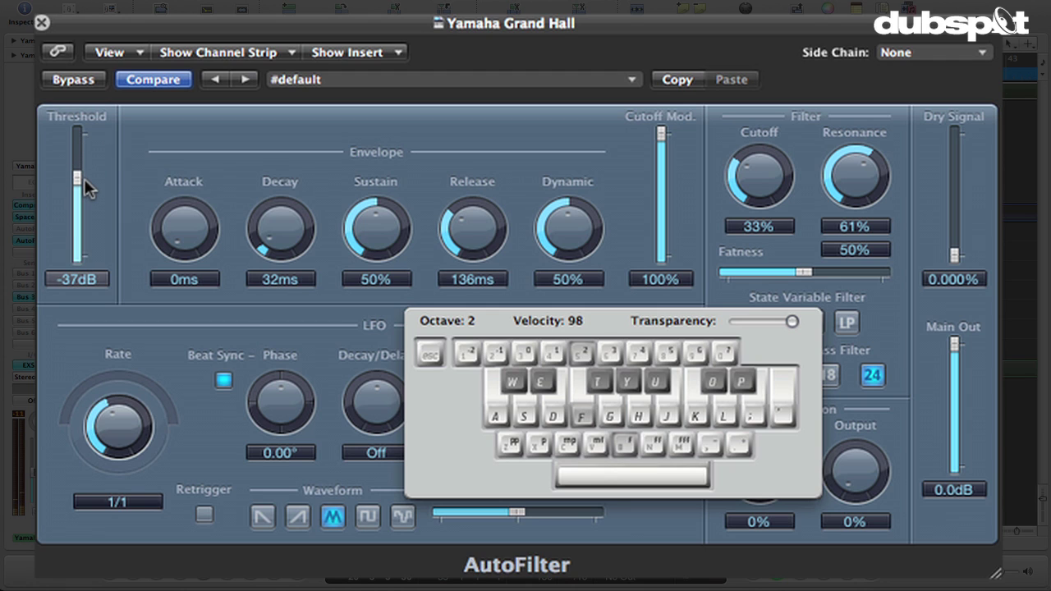
- Set the envelope's Sustain to 52% and the filter's Resonance to 72%, auditioning each with an F note
mouse_move(357, 209)
mouse_down()
mouse_move(341, 192)
mouse_move(358, 225)
mouse_up()
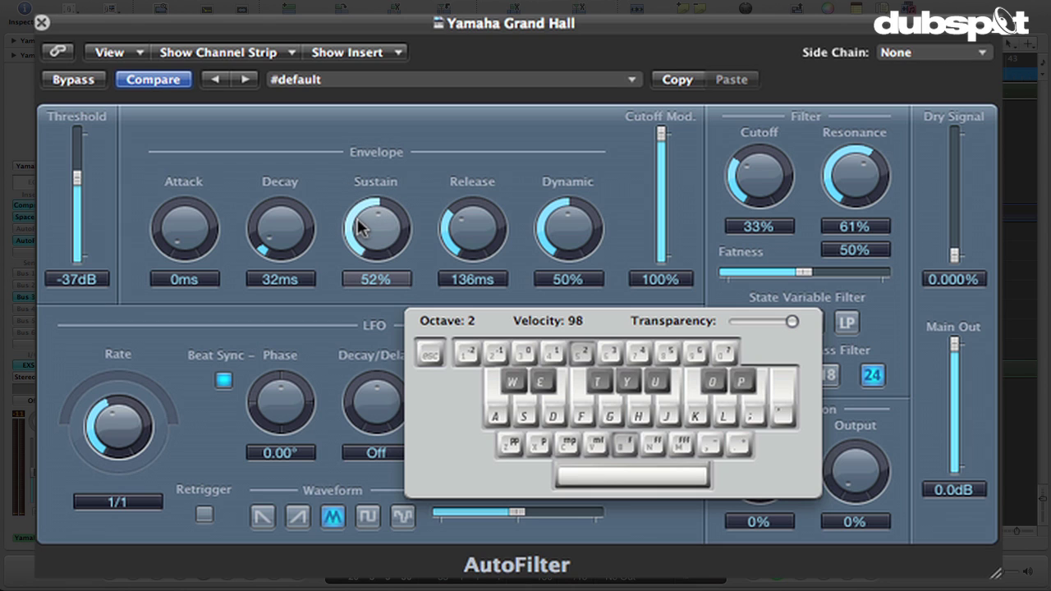
key(f)
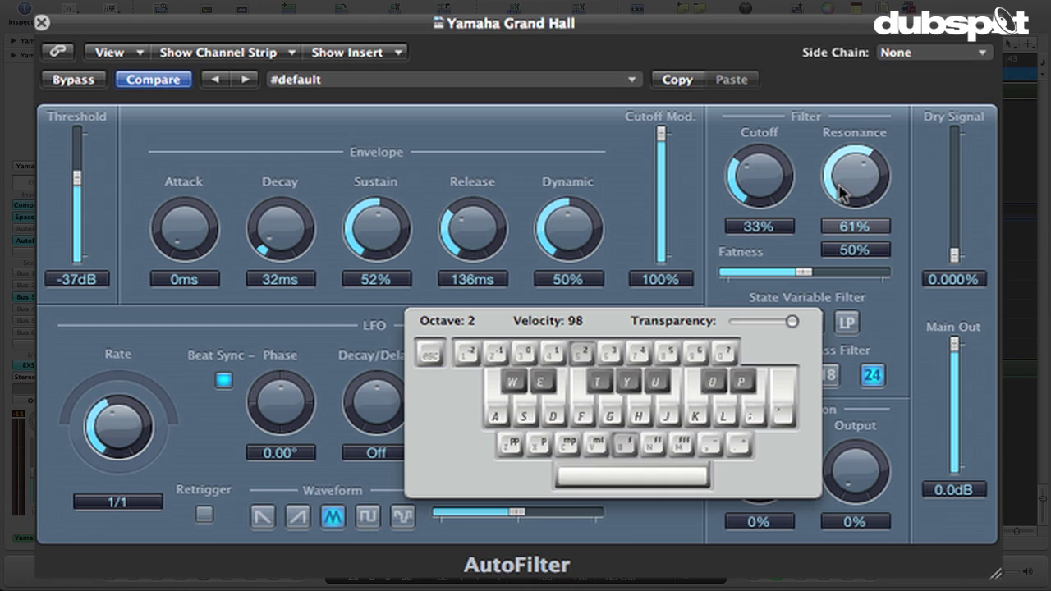
drag(844, 195, 836, 174)
key(f)
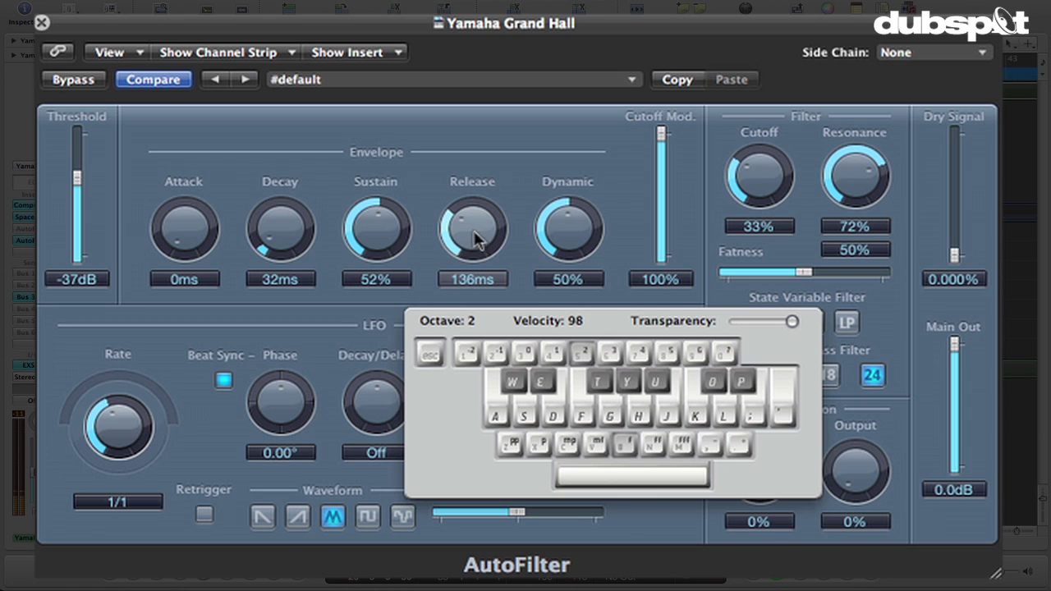
- Try the envelope's Release at 456 ms, 696 ms and 840 ms, playing an F note at each setting
drag(469, 223, 465, 181)
key(f)
key(f)
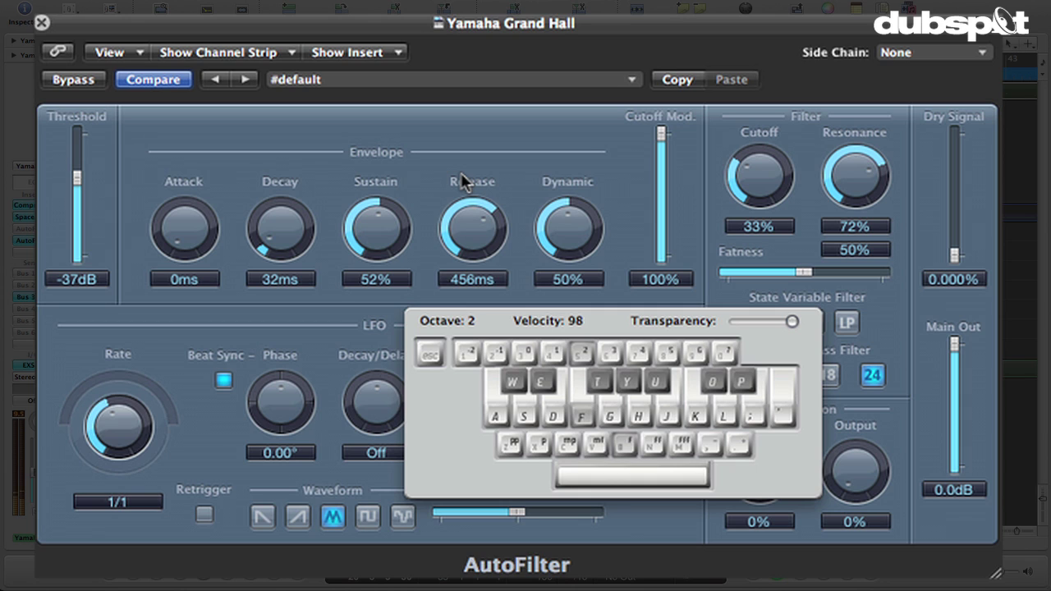
drag(464, 181, 443, 199)
key(f)
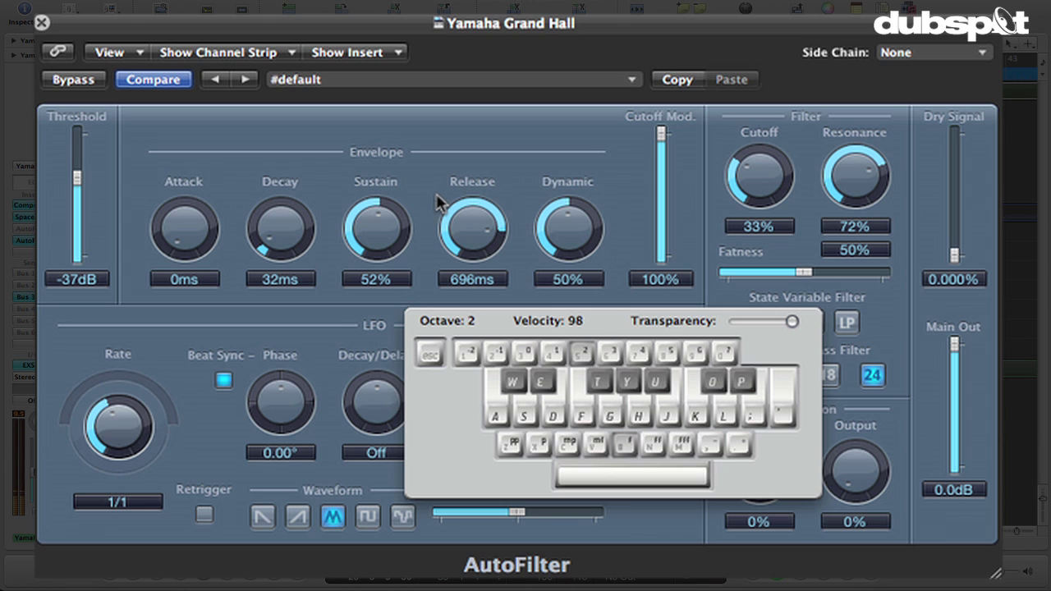
mouse_move(438, 200)
mouse_down()
mouse_move(460, 228)
mouse_move(451, 209)
mouse_up()
key(f)
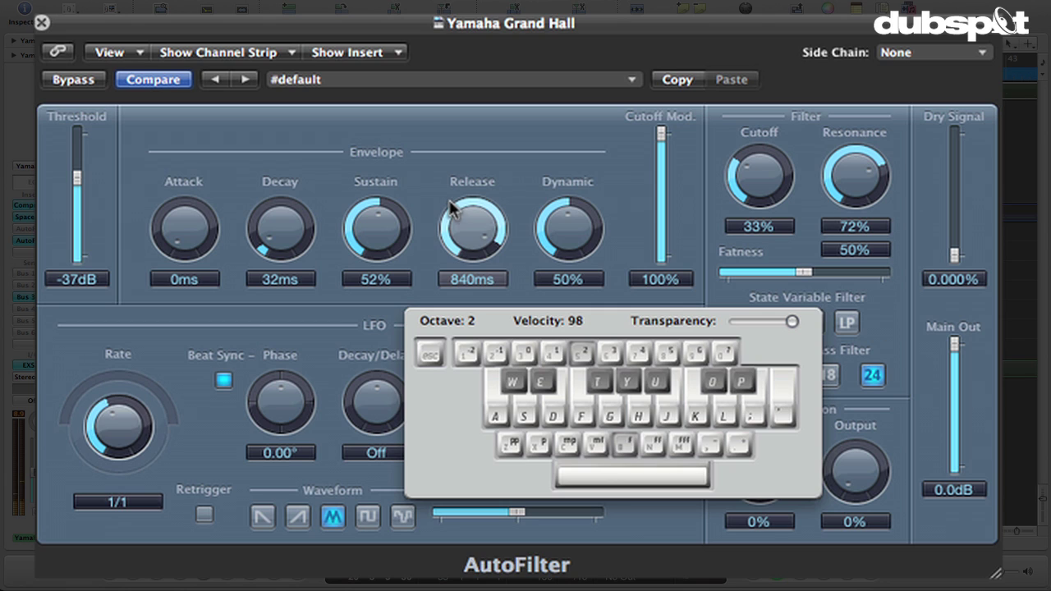
- Play another F note and reset the envelope's Release to 0 ms
drag(460, 225, 455, 215)
key(f)
alt+click(458, 225)
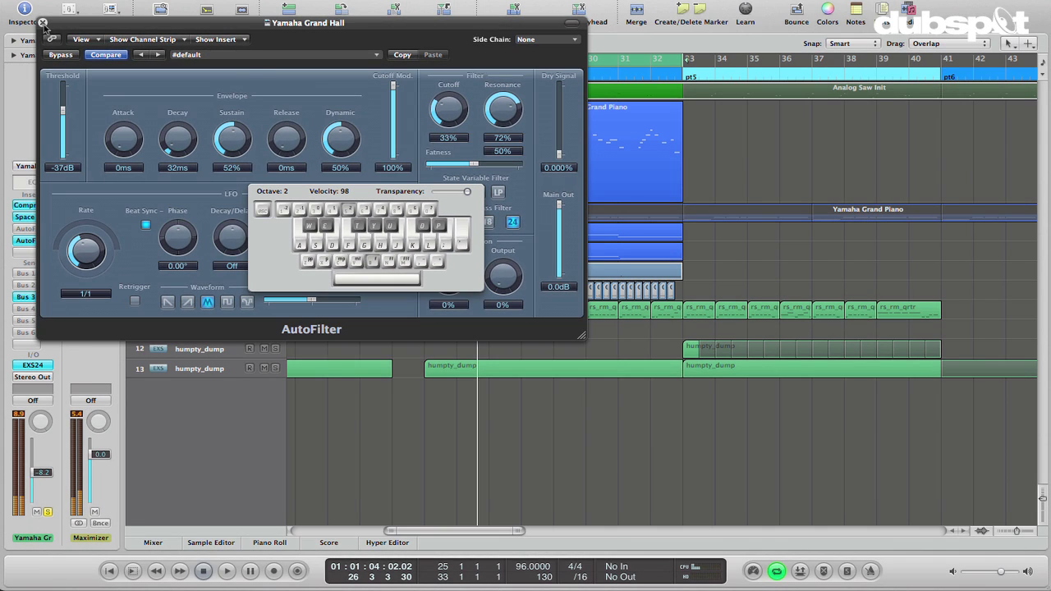
- Close the AutoFilter window and on-screen keyboard, and switch from the piano's second AutoFilter insert to the first one, opening its settings
click(41, 22)
key(super+k)
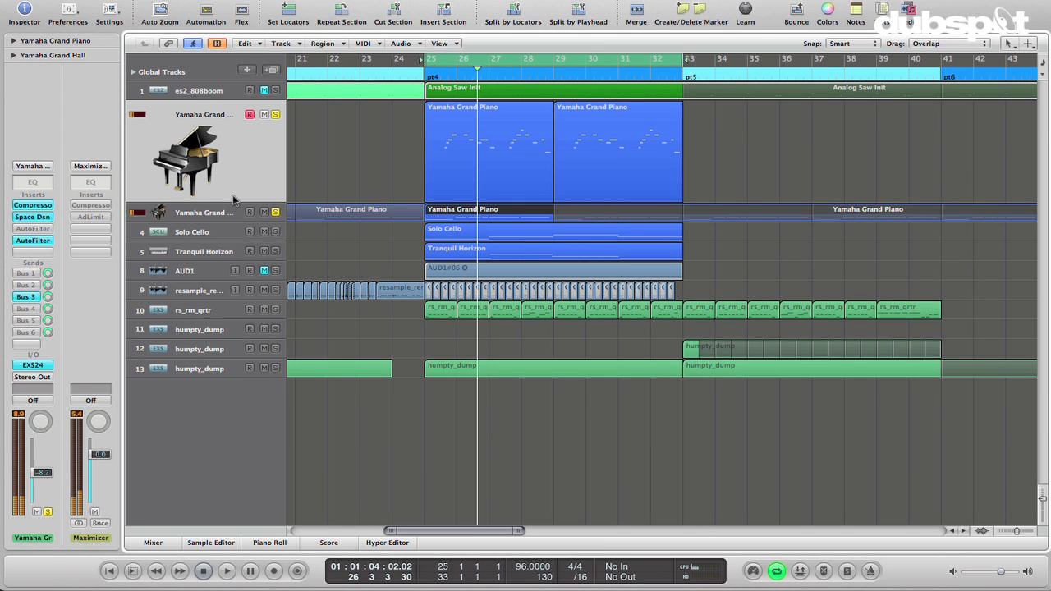
drag(43, 242, 41, 229)
click(31, 229)
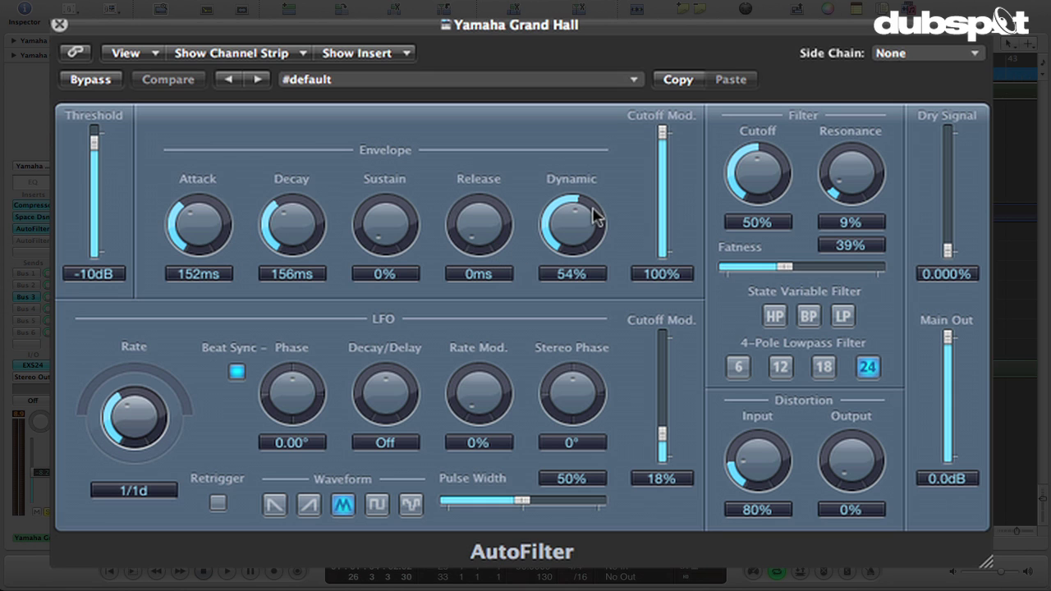
- Start playback and vary the envelope's Dynamic, trying 32% before setting it to 50%
key(space)
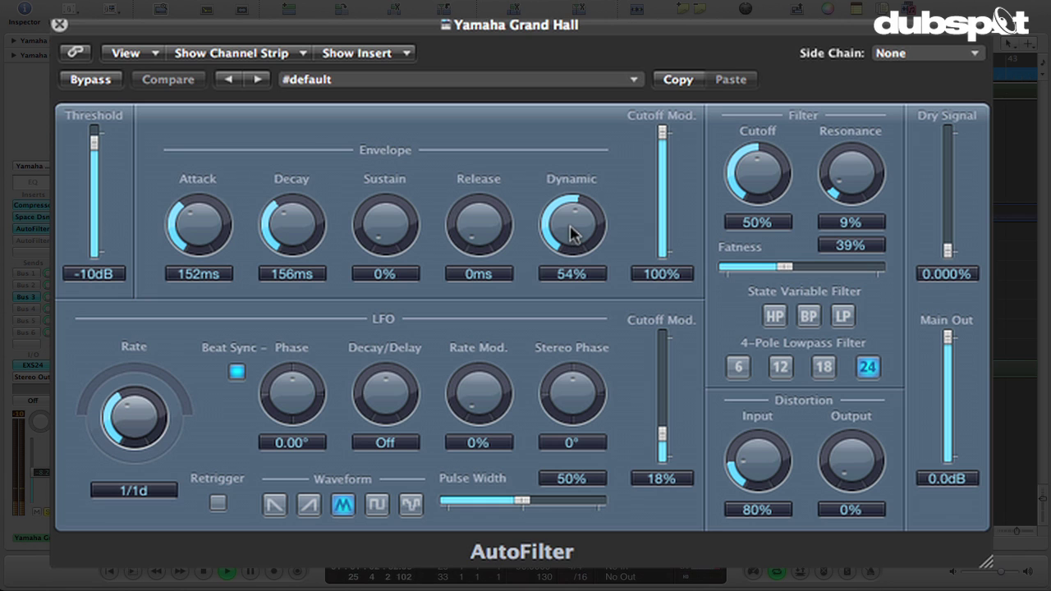
mouse_move(572, 228)
mouse_down()
mouse_move(587, 271)
mouse_move(579, 234)
mouse_up()
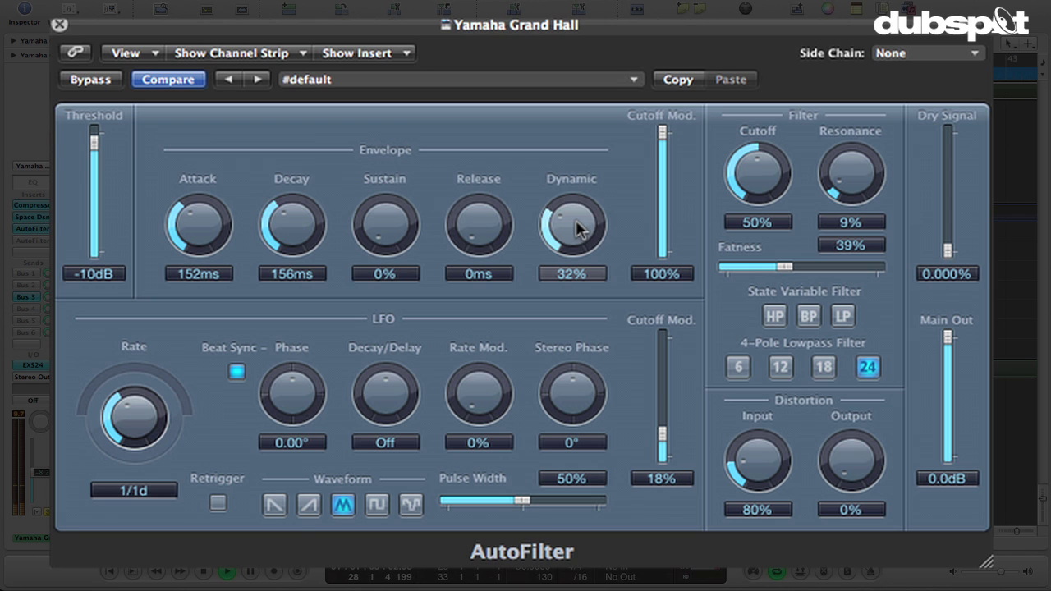
drag(577, 222, 581, 246)
drag(566, 237, 532, 167)
drag(543, 179, 543, 179)
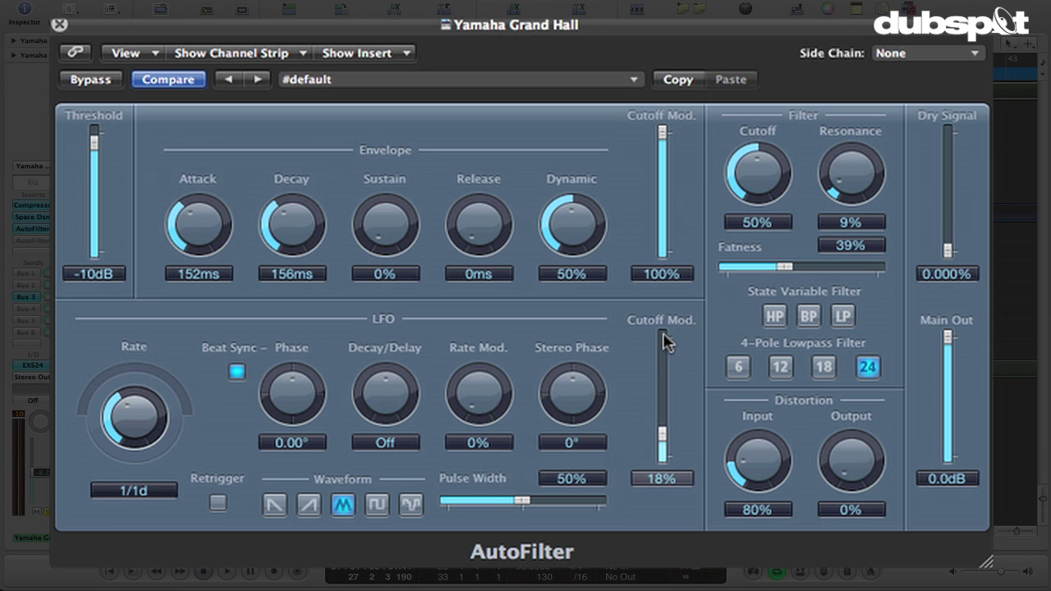
- Set the LFO's Cutoff Mod. to 0%
drag(665, 341, 668, 387)
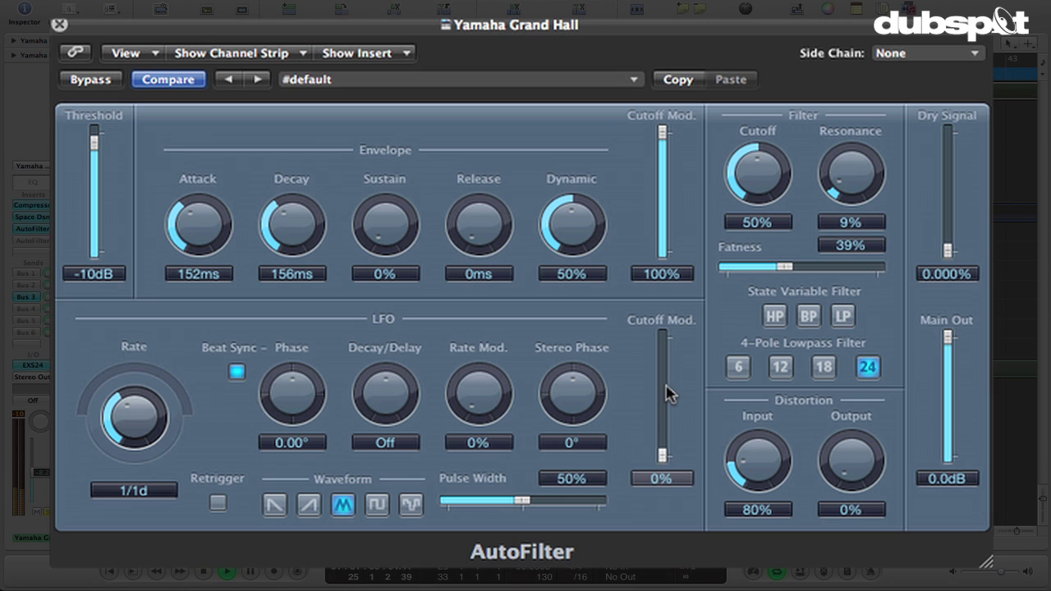